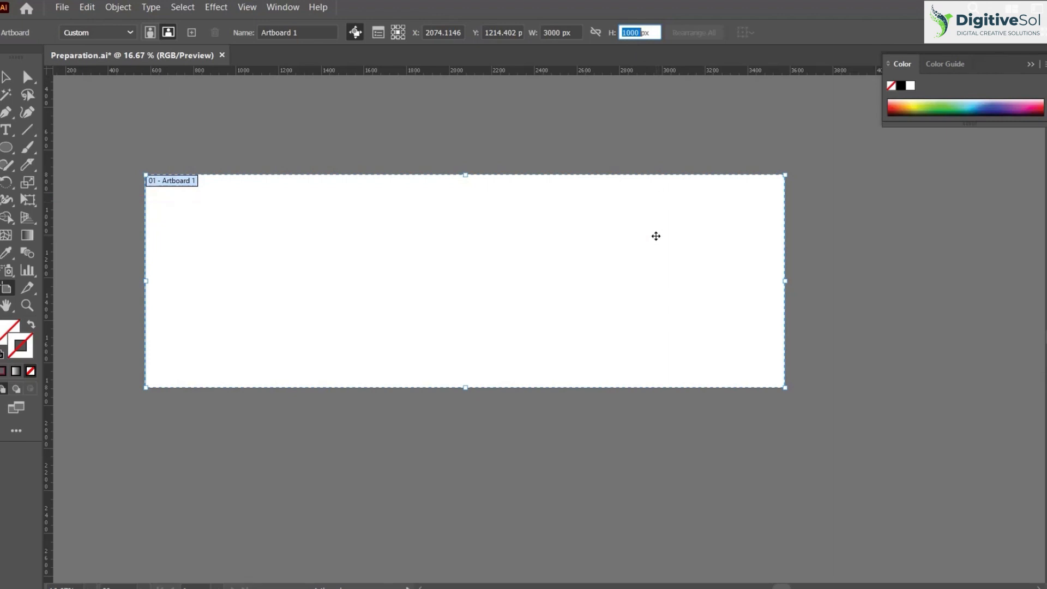
Show the rulers and place a vertical guide about 150 px from the artboard's left edge
click(7, 78)
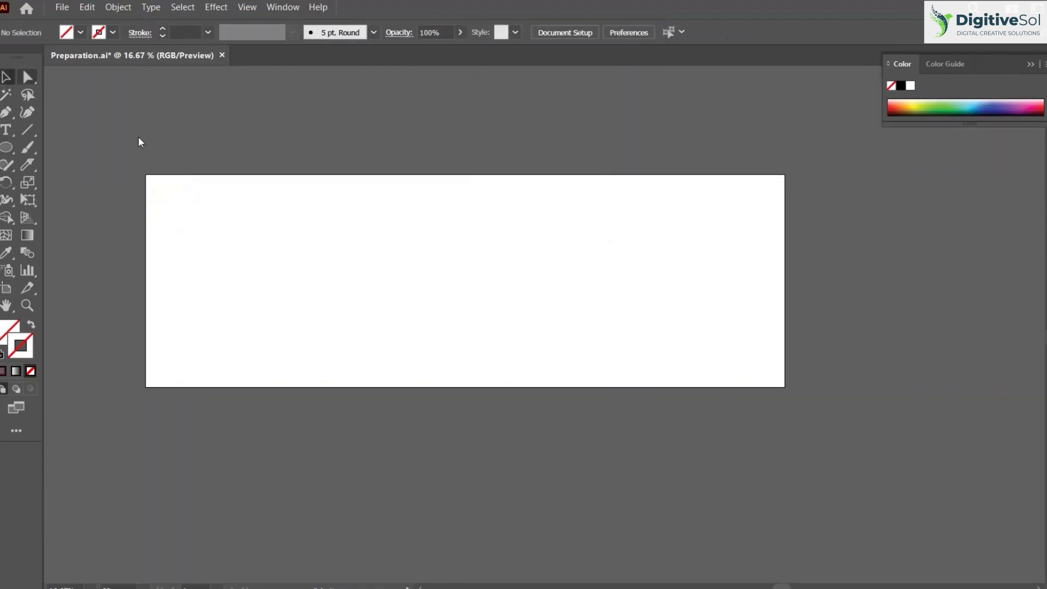
key(ctrl+r)
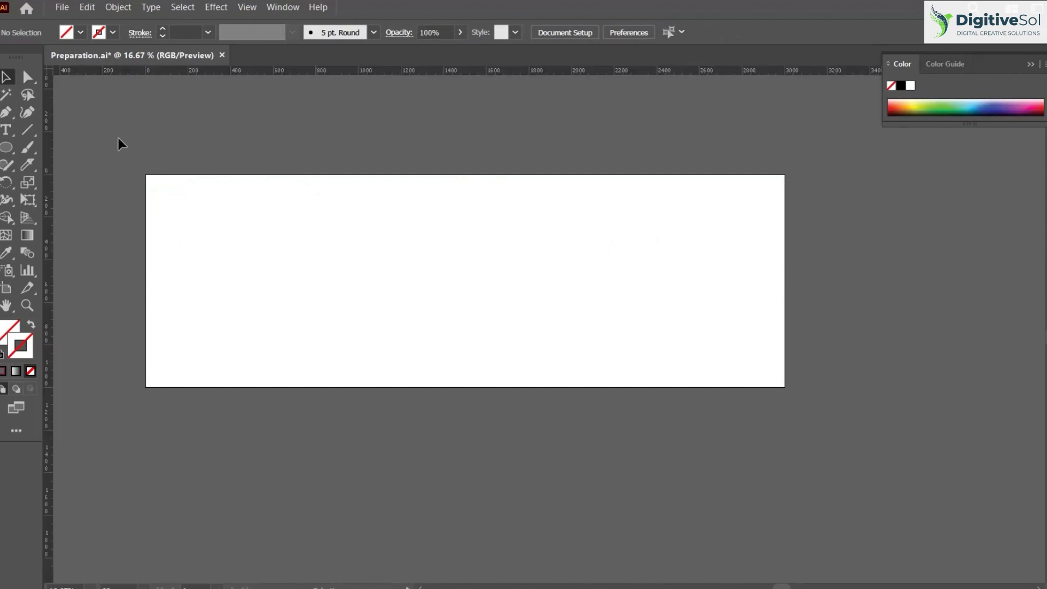
drag(48, 157, 177, 175)
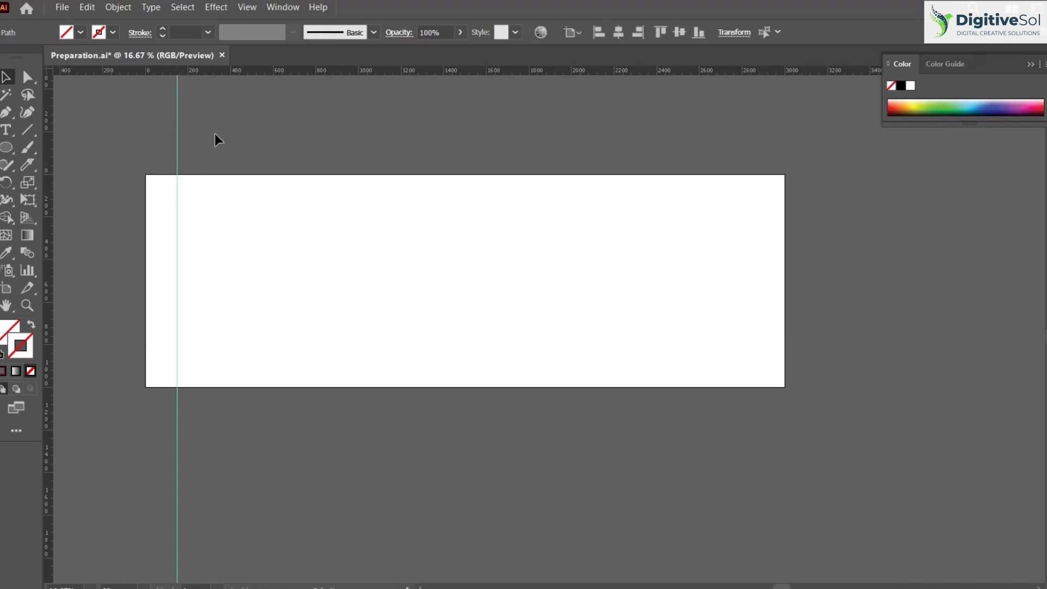
Duplicate the vertical guide three times across the artboard at about 600 px spacing
click(248, 149)
drag(176, 139, 305, 156)
key(ctrl+d)
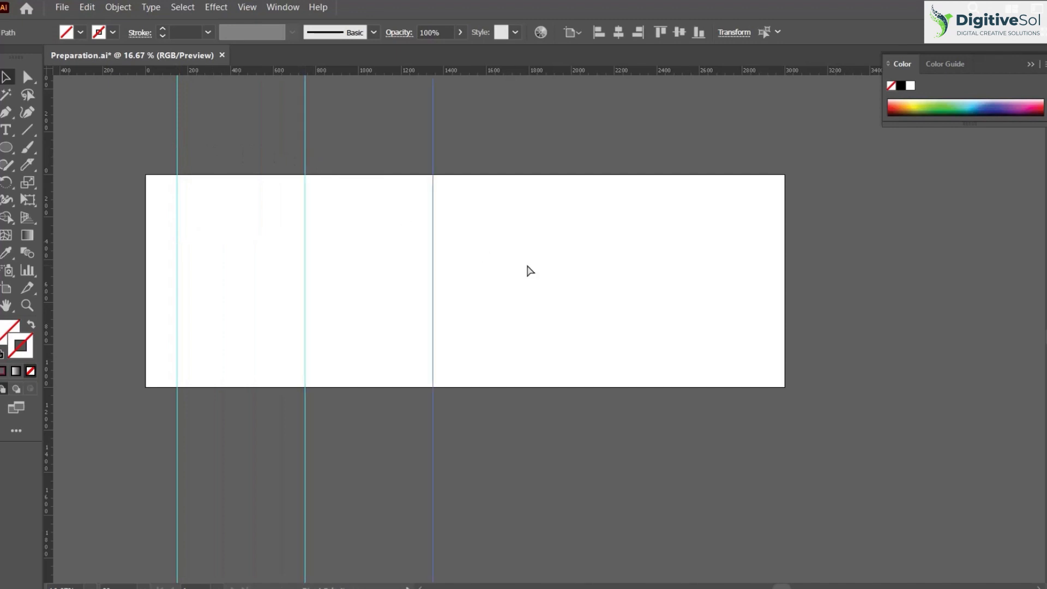
key(ctrl+d)
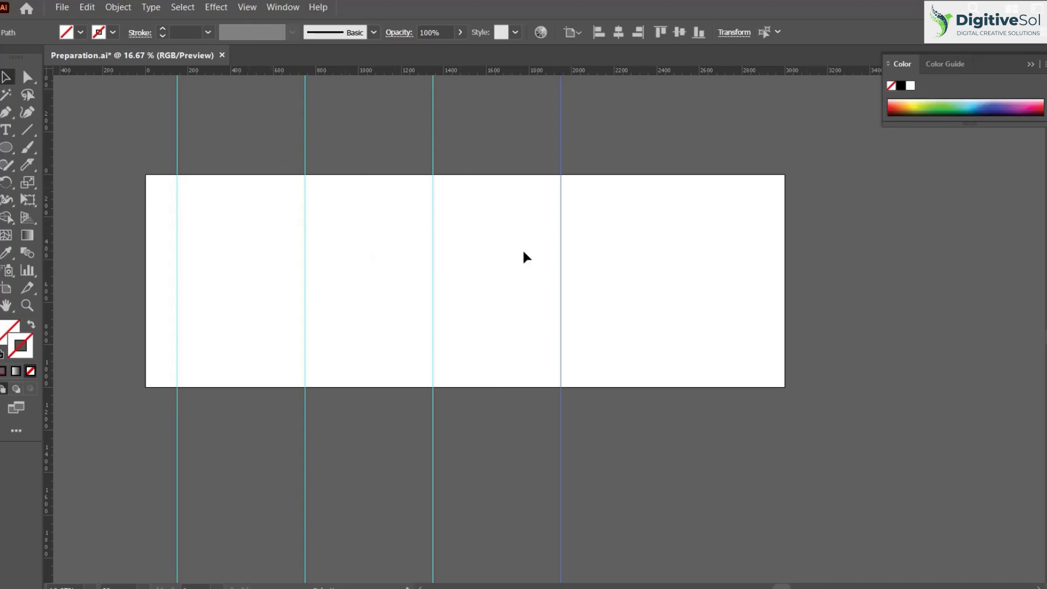
Align the leftmost guide with the artboard's left edge and the rightmost guide with its right edge
drag(200, 139, 114, 139)
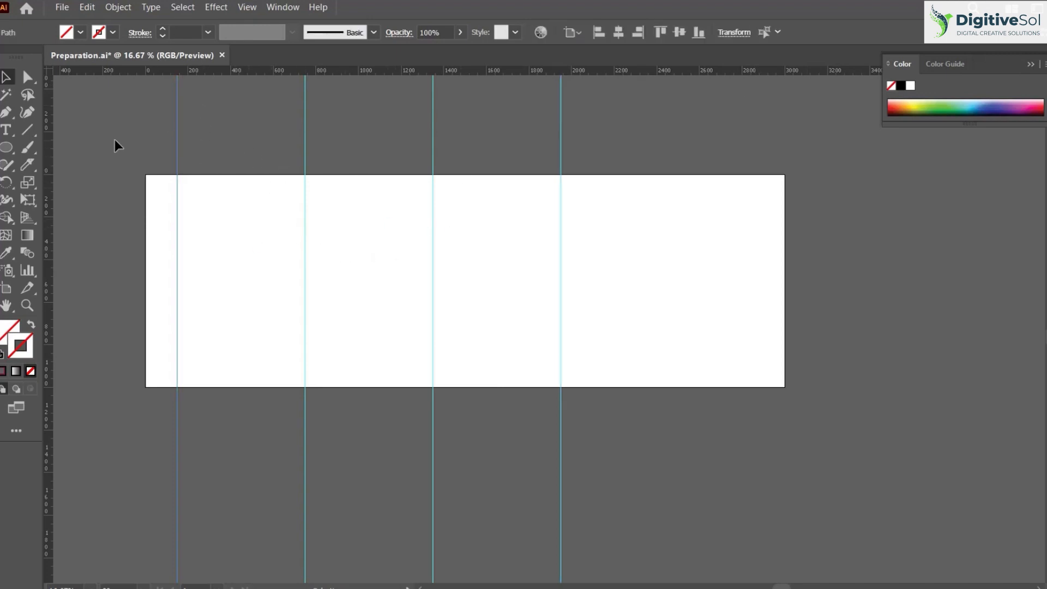
click(598, 33)
drag(626, 169, 530, 152)
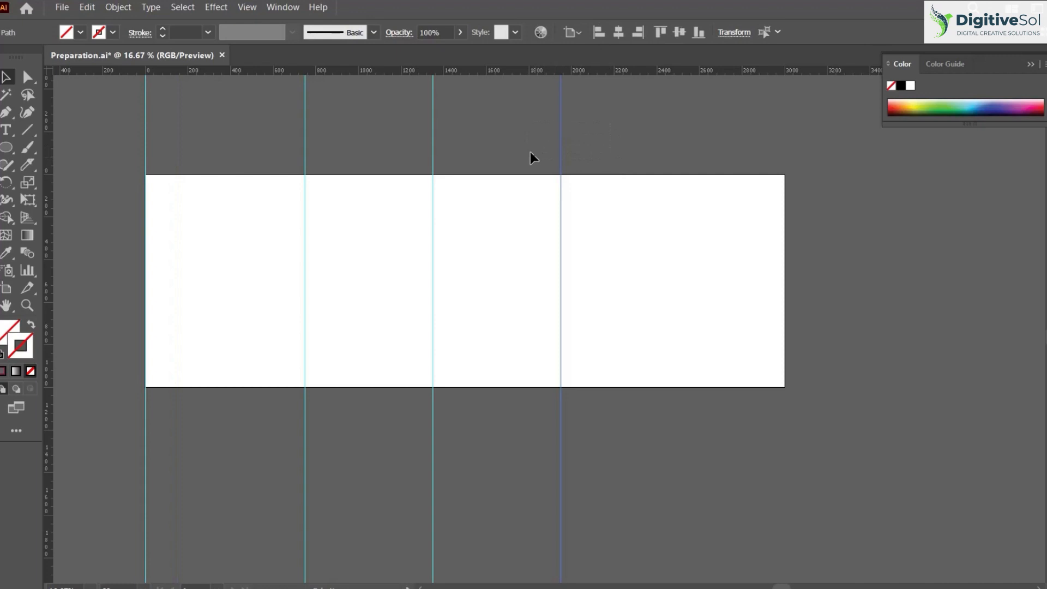
click(637, 32)
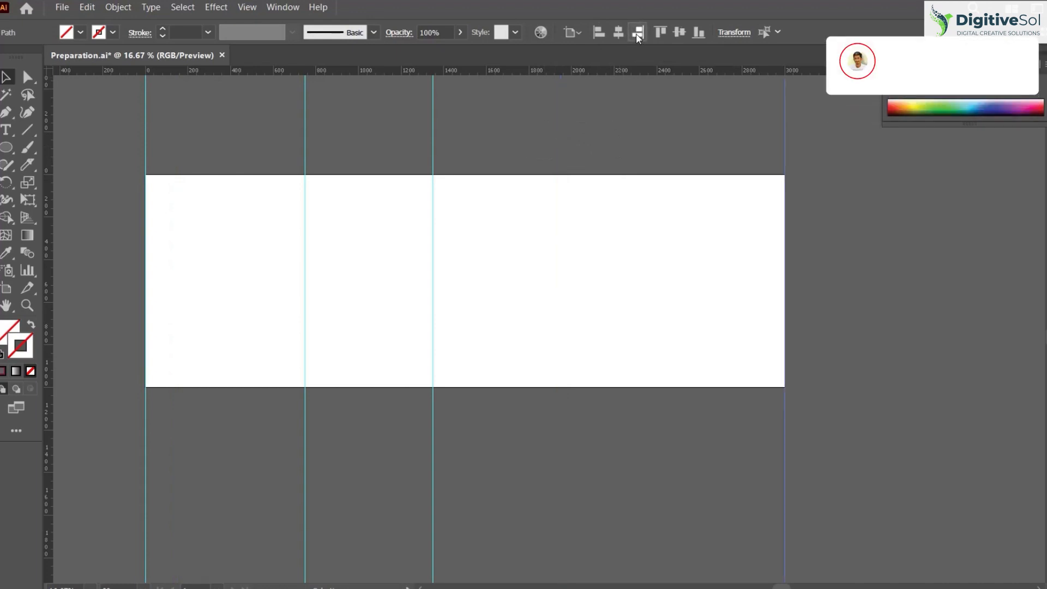
click(584, 168)
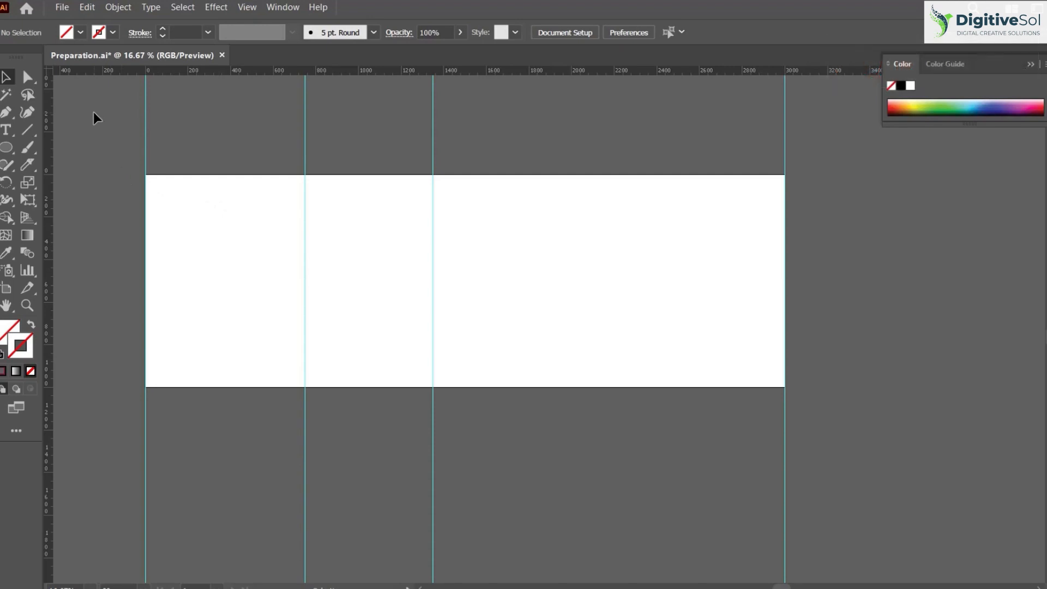
Distribute all four vertical guides with equal horizontal spacing to divide the artboard into three columns
key(ctrl+a)
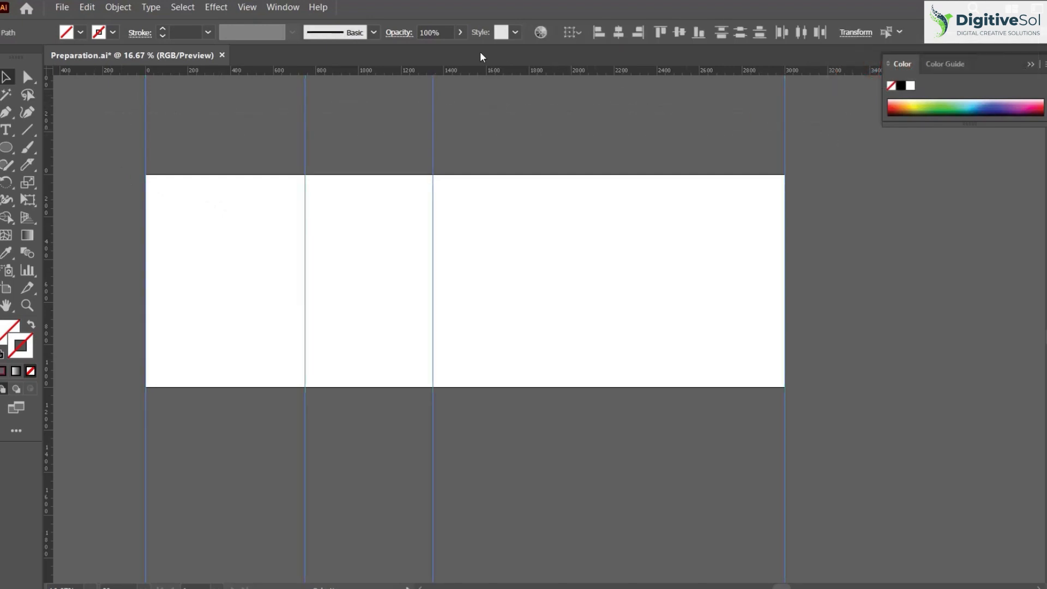
click(283, 8)
click(349, 181)
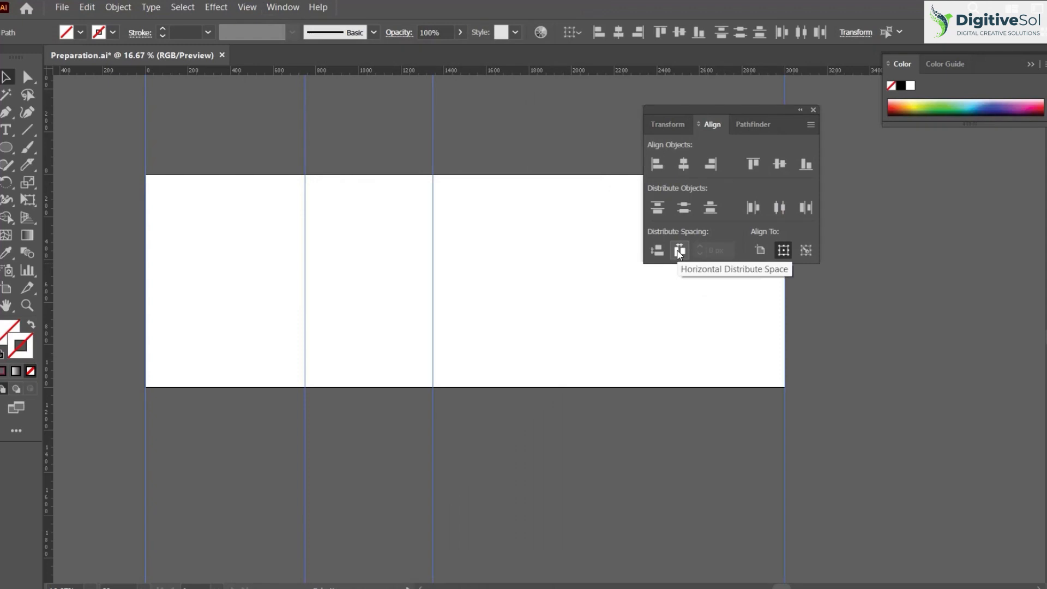
click(679, 251)
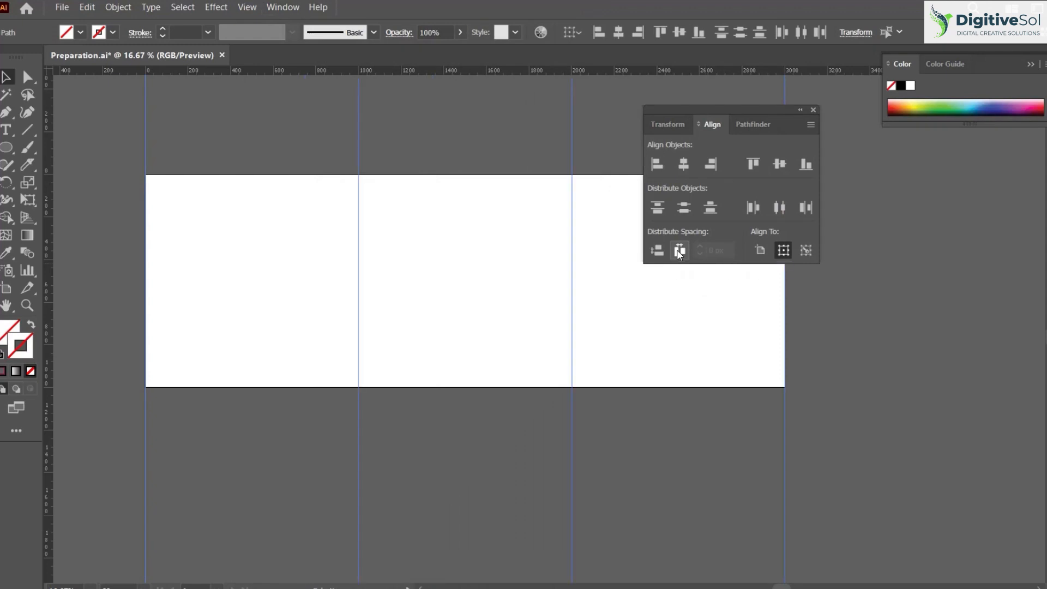
drag(762, 110, 969, 212)
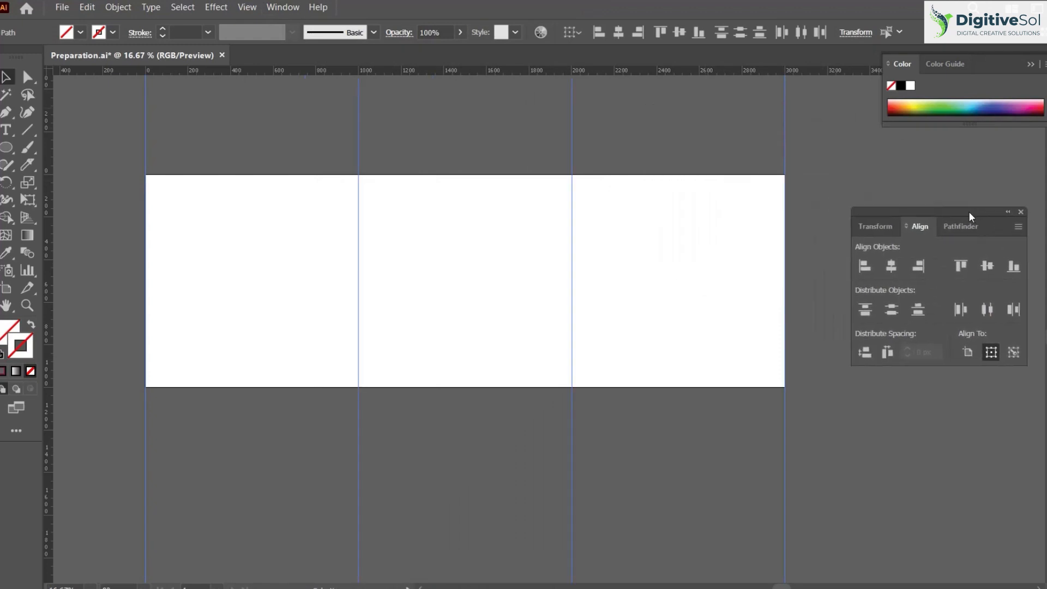
click(836, 136)
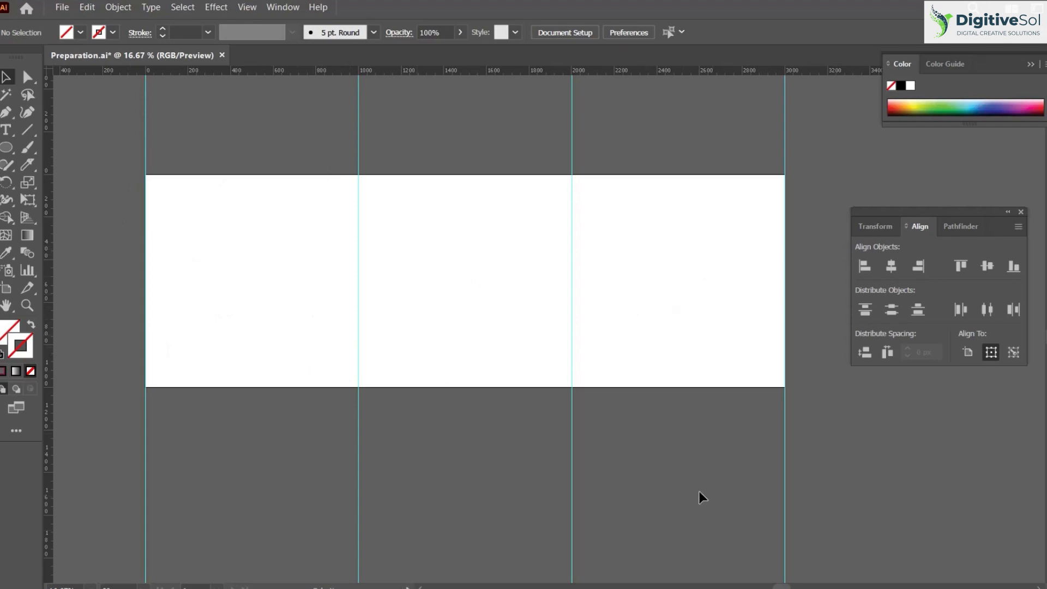
Set the artboard's height to 2000 px
scroll(698, 491, down, 1)
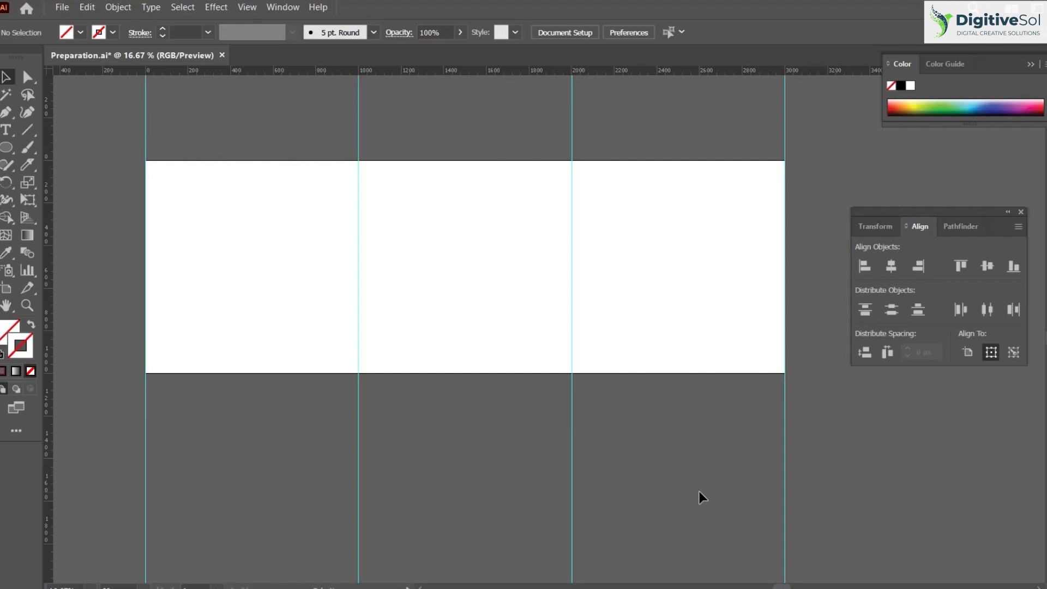
click(7, 292)
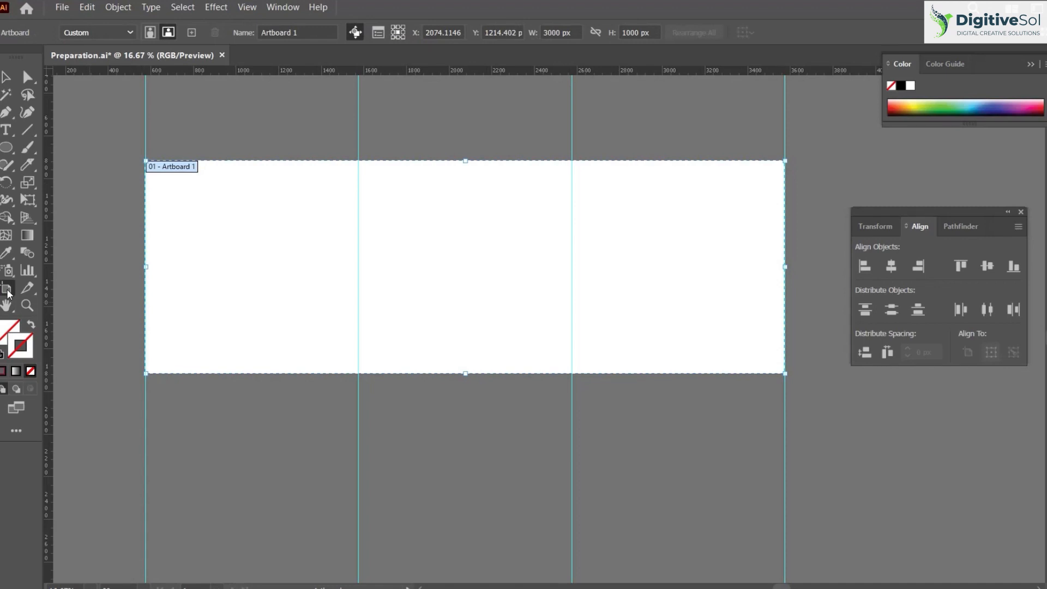
click(629, 32)
text(2000)
key(Return)
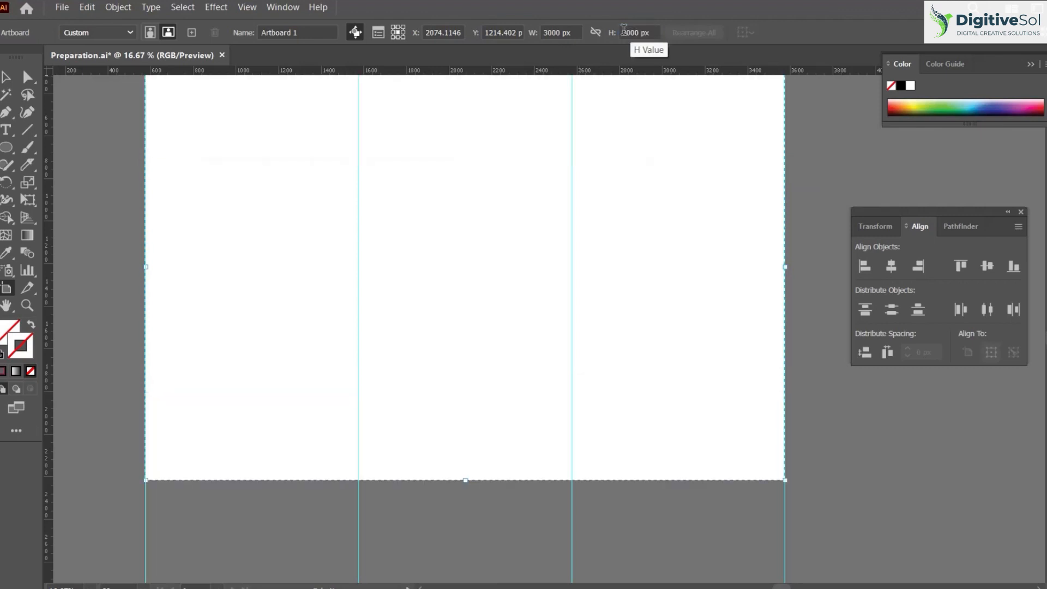
Add a horizontal guide and align it to the artboard's vertical centre
click(6, 77)
drag(628, 209, 628, 274)
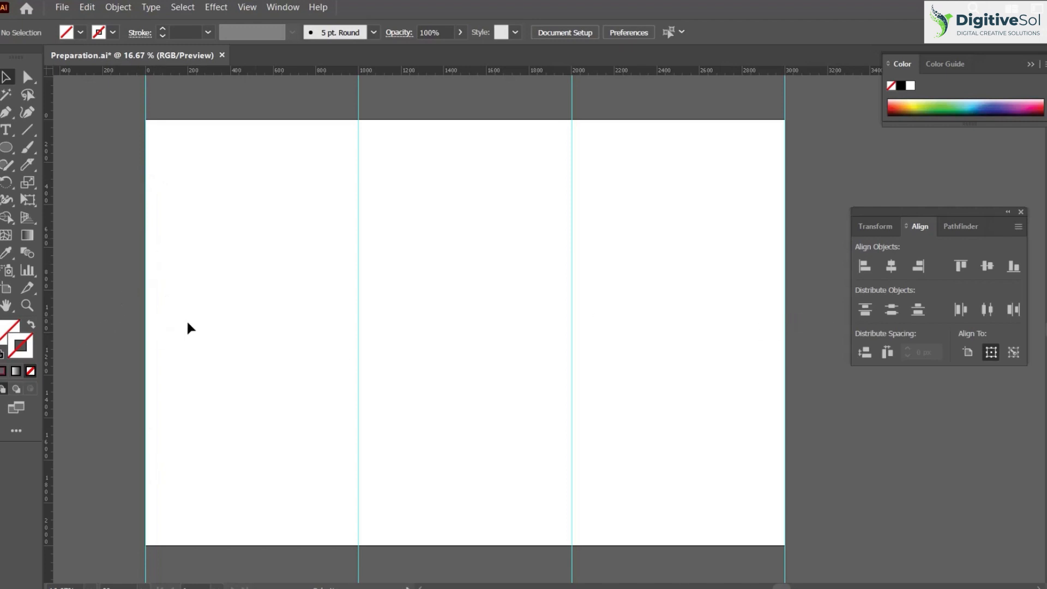
drag(381, 71, 379, 189)
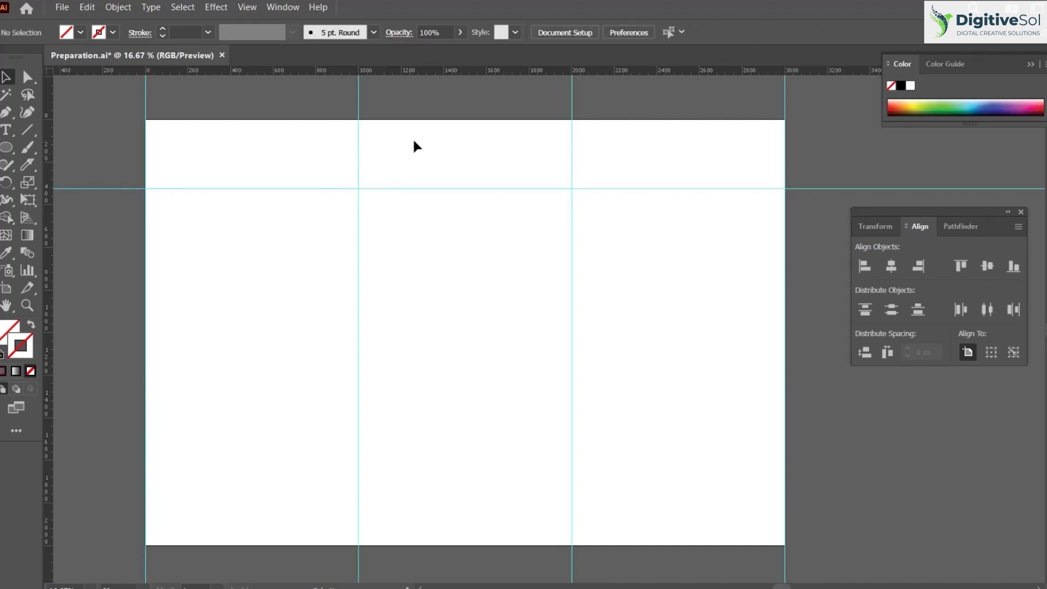
drag(471, 160, 442, 263)
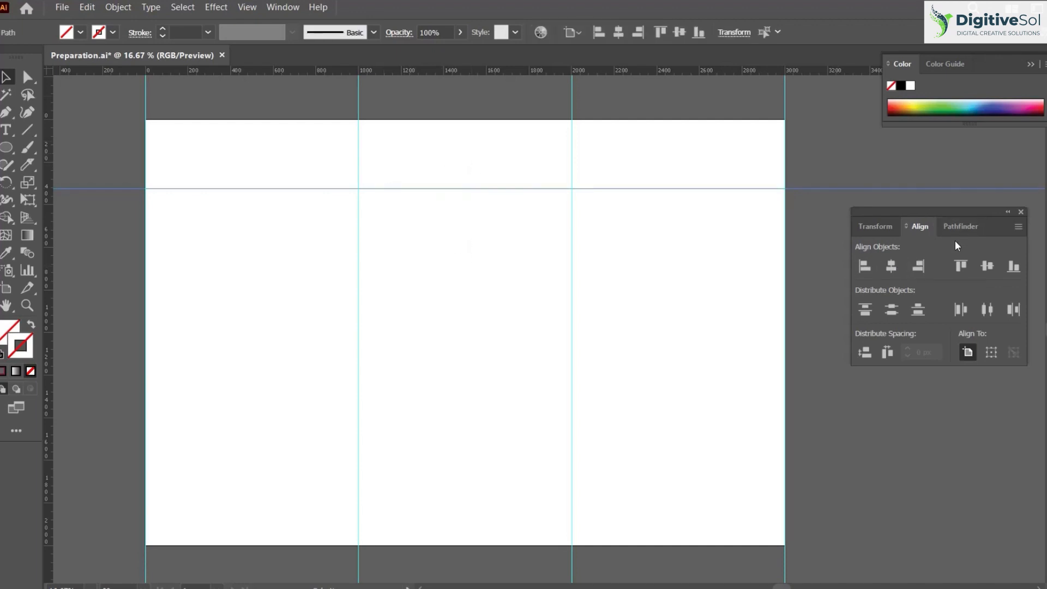
click(987, 270)
click(140, 283)
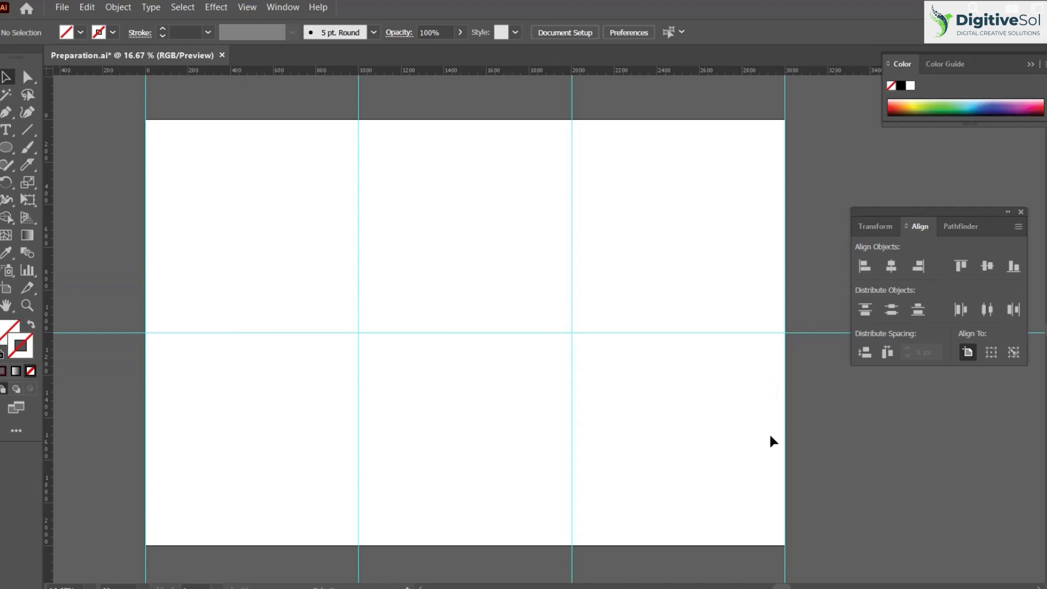
Reveal the hidden images and fit Grids-08.png into the top-left grid cell, aligned to the artboard's top edge
key(ctrl+alt+3)
click(657, 366)
drag(299, 515, 241, 173)
click(298, 100)
click(302, 173)
click(639, 32)
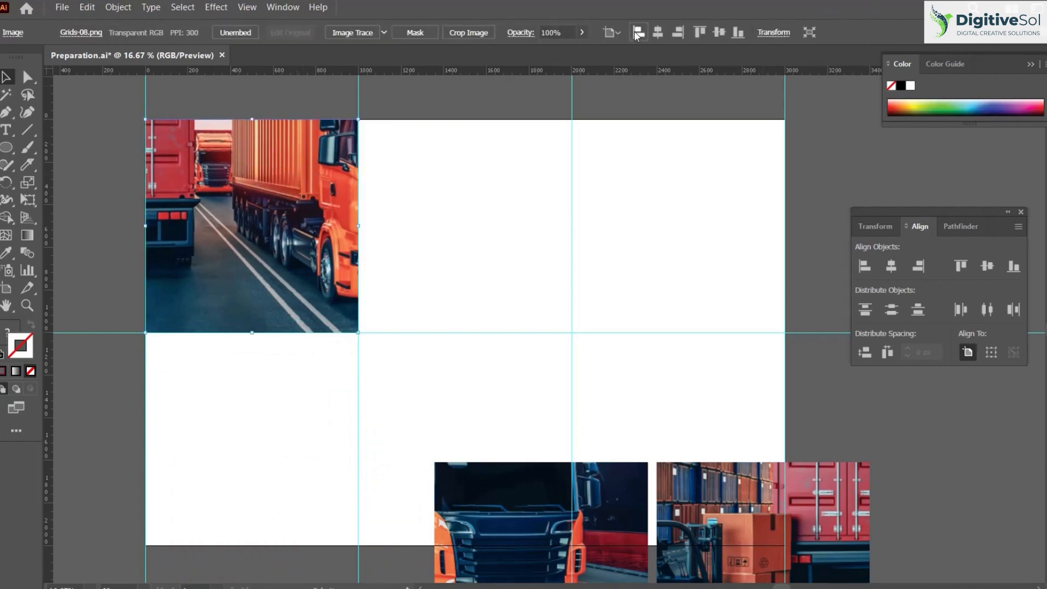
click(702, 32)
click(432, 121)
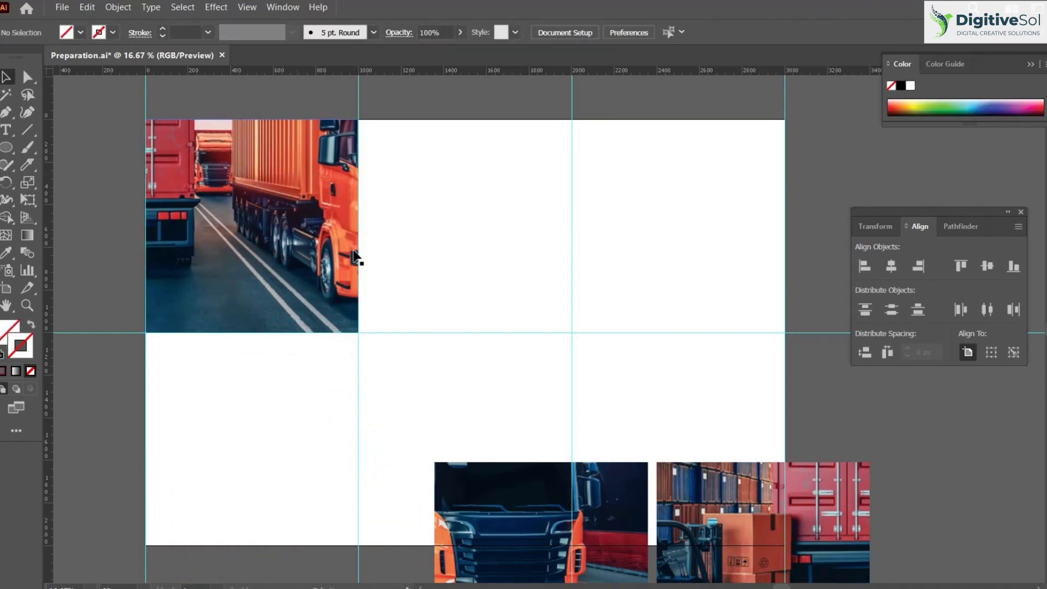
Place the truck-front image in the top-middle grid cell and the forklift image in the top-right cell
drag(524, 517, 446, 172)
click(683, 164)
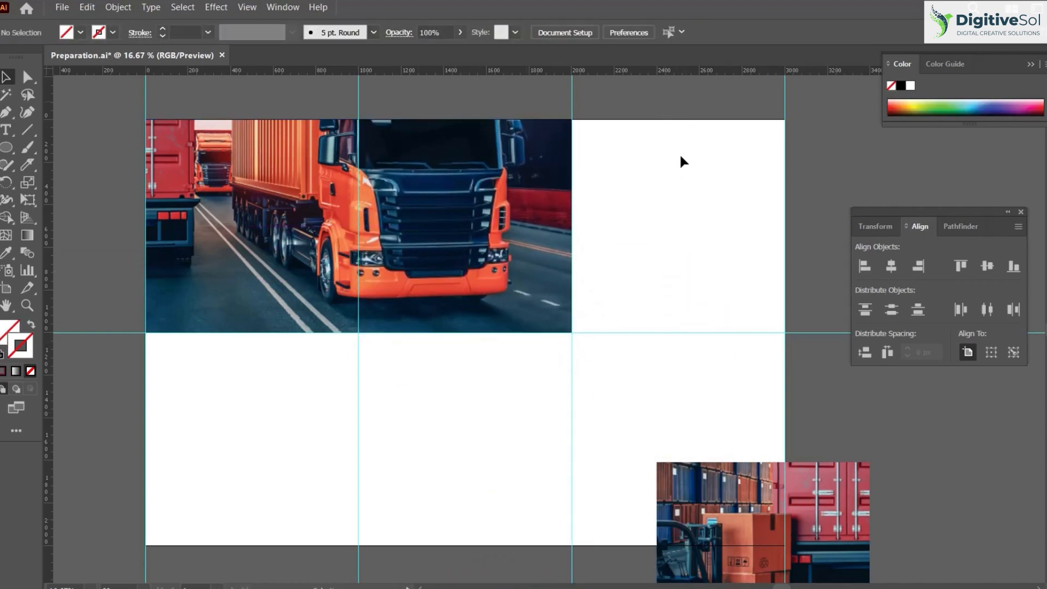
drag(756, 518, 671, 178)
click(818, 165)
click(626, 242)
click(586, 486)
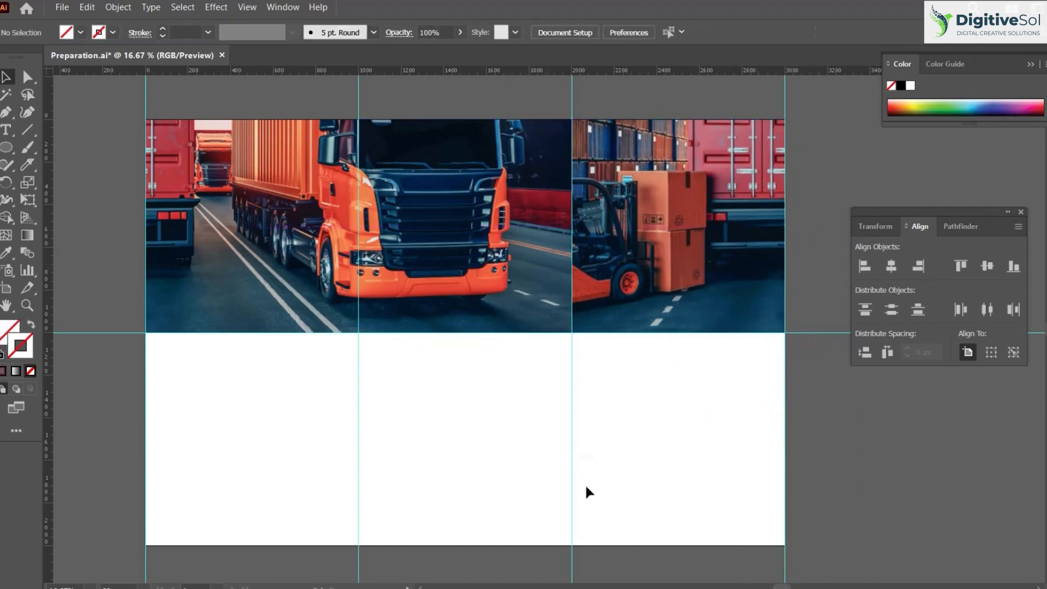
Examine how the three images fit together across the upper row of the guide grid
scroll(543, 374, down, 1)
drag(543, 377, 517, 400)
drag(405, 384, 407, 344)
scroll(375, 247, up, 1)
drag(374, 246, 302, 305)
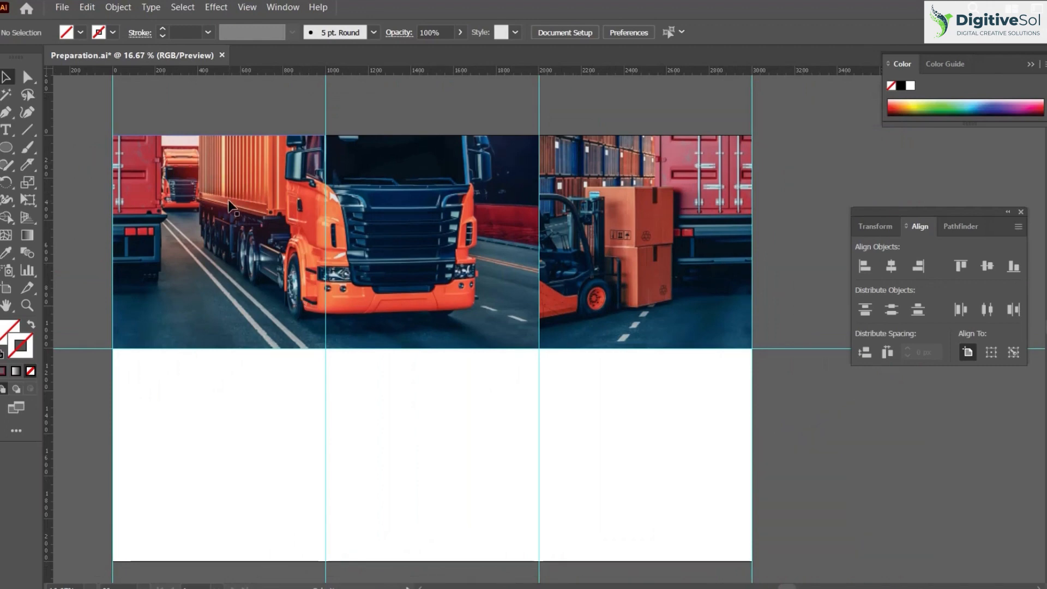
drag(254, 240, 230, 207)
drag(488, 242, 487, 215)
drag(644, 229, 660, 212)
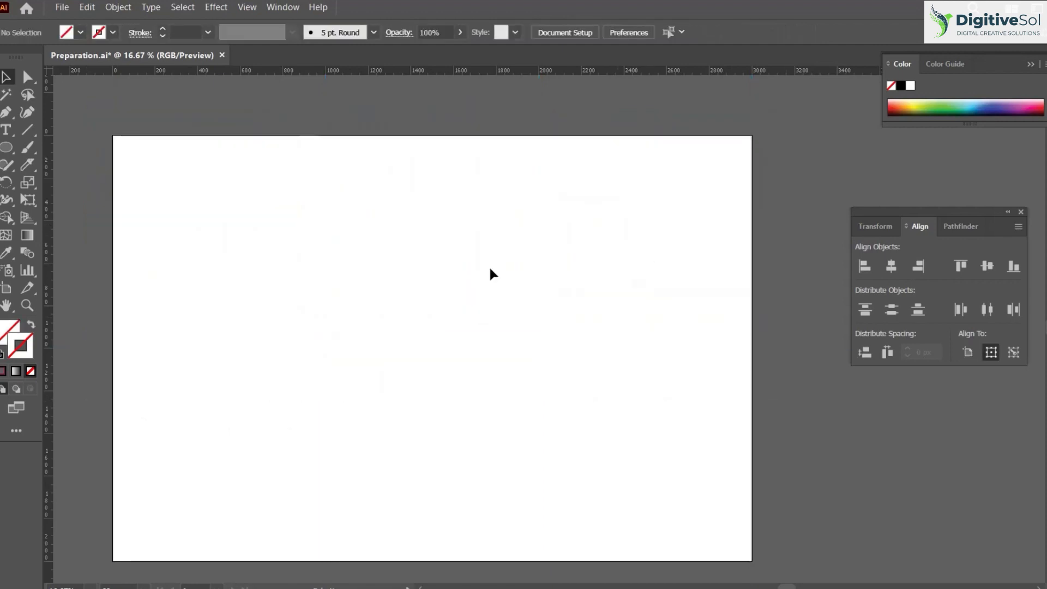
Resize the artboard to 500 × 500 px and move it up and to the left on the canvas
click(9, 288)
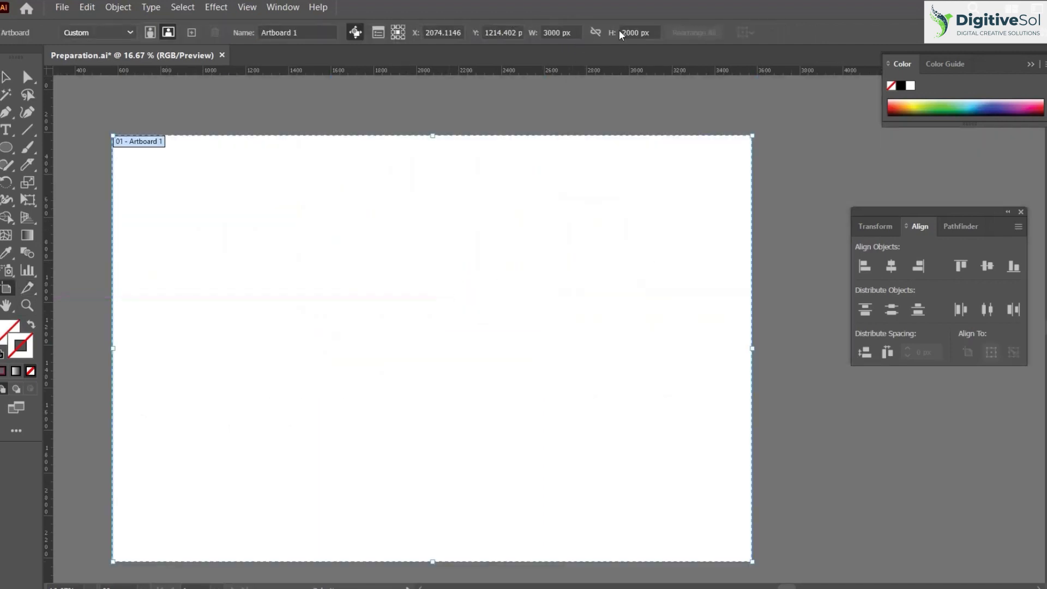
click(556, 33)
text(500)
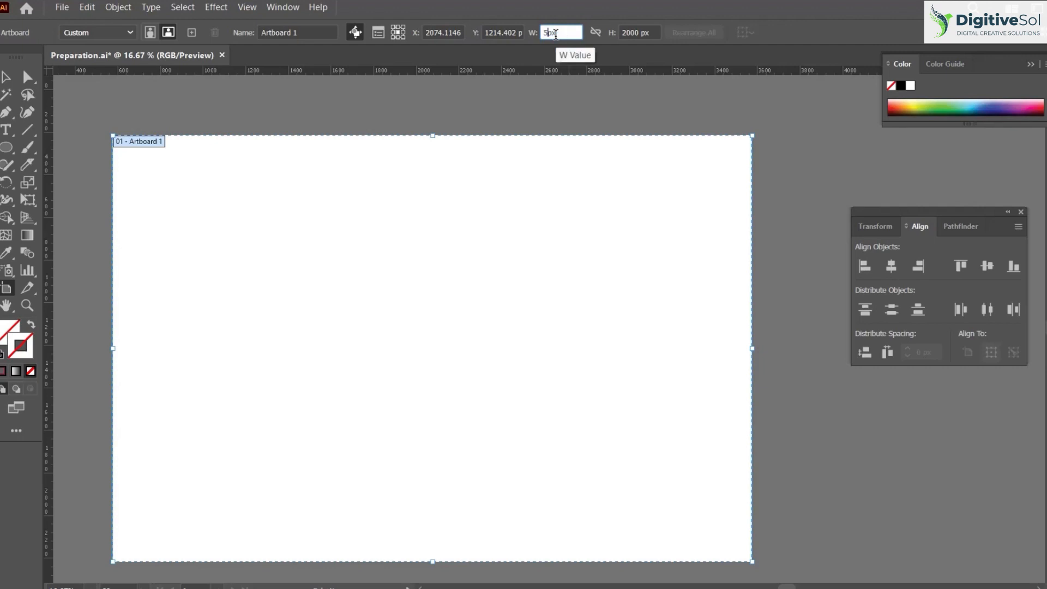
key(Tab)
text(500)
key(Return)
drag(443, 373, 364, 284)
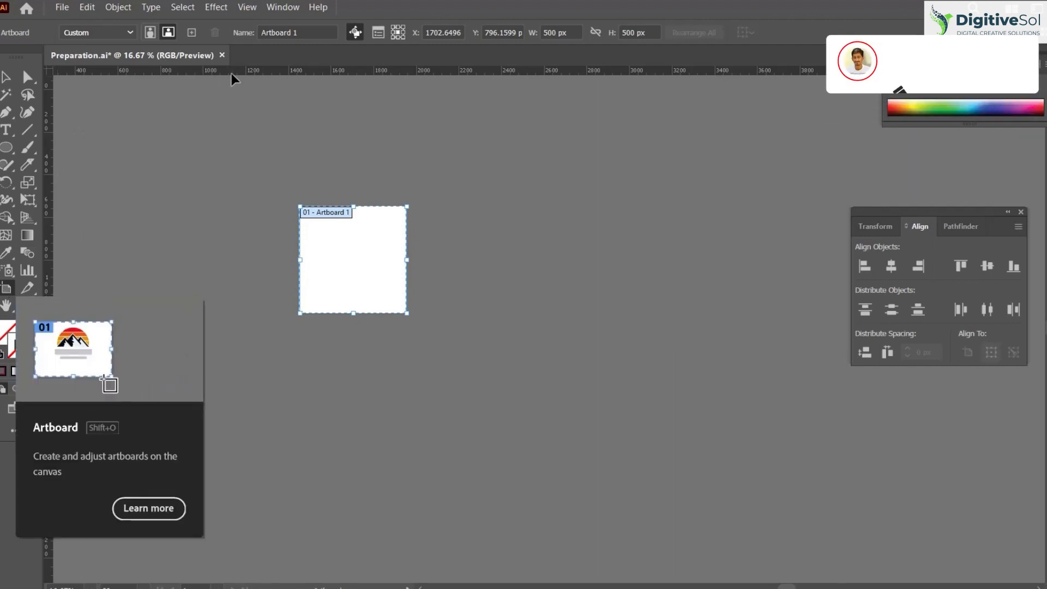
Add eight more 500 × 500 px artboards in a row beside the first one
click(191, 33)
click(192, 33)
click(192, 32)
click(191, 33)
click(192, 32)
drag(272, 309, 452, 210)
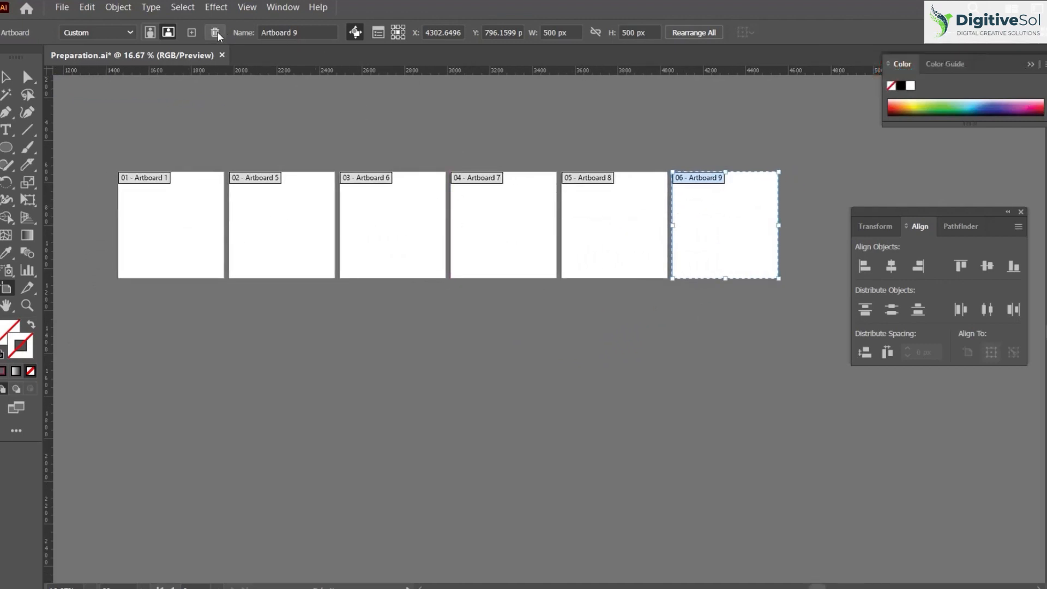
click(191, 33)
click(191, 33)
click(191, 32)
drag(326, 358, 604, 266)
drag(338, 293, 462, 244)
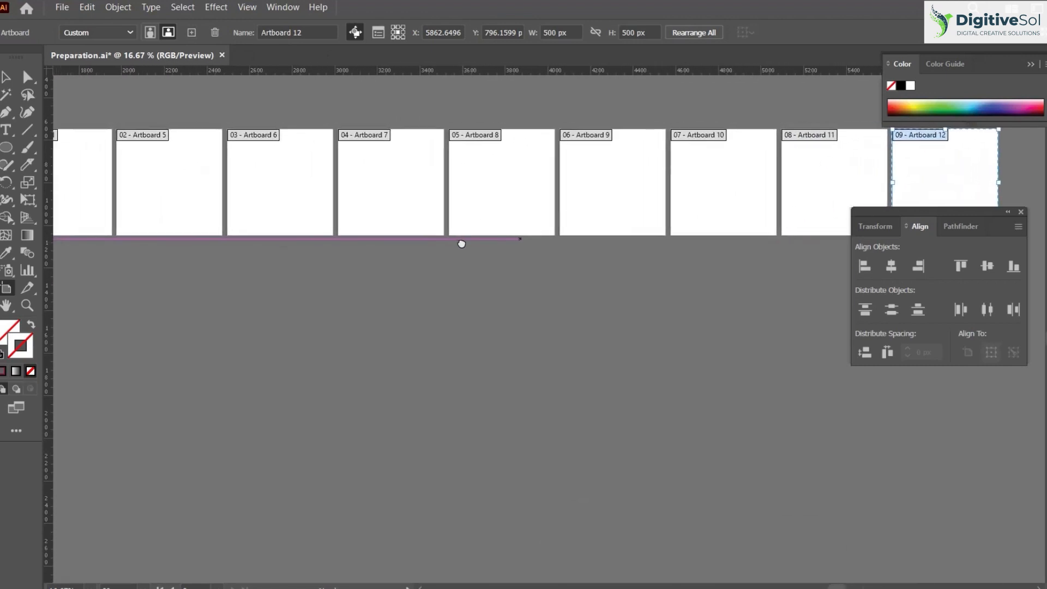
Rearrange all nine artboards into a grid of 3 columns with 1 px spacing, moving artwork with the artboards
click(6, 77)
click(6, 289)
drag(180, 169, 244, 211)
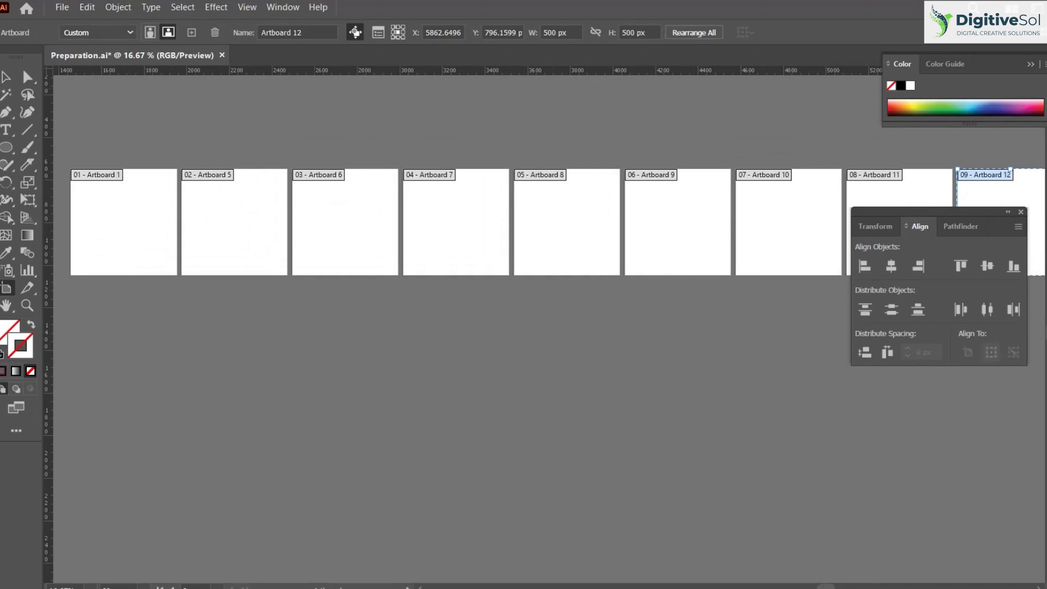
click(6, 78)
click(283, 7)
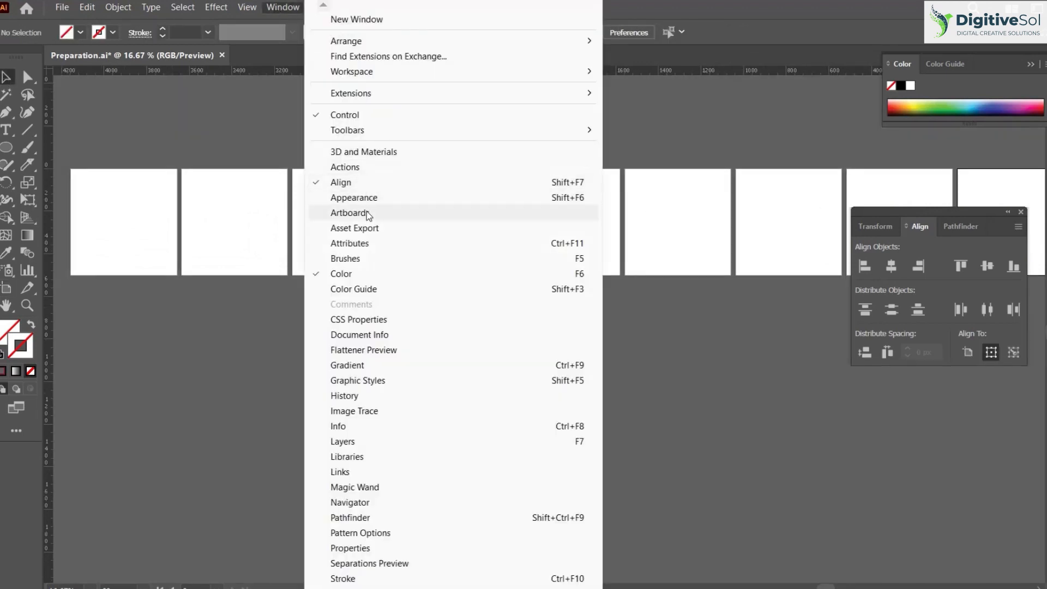
click(367, 213)
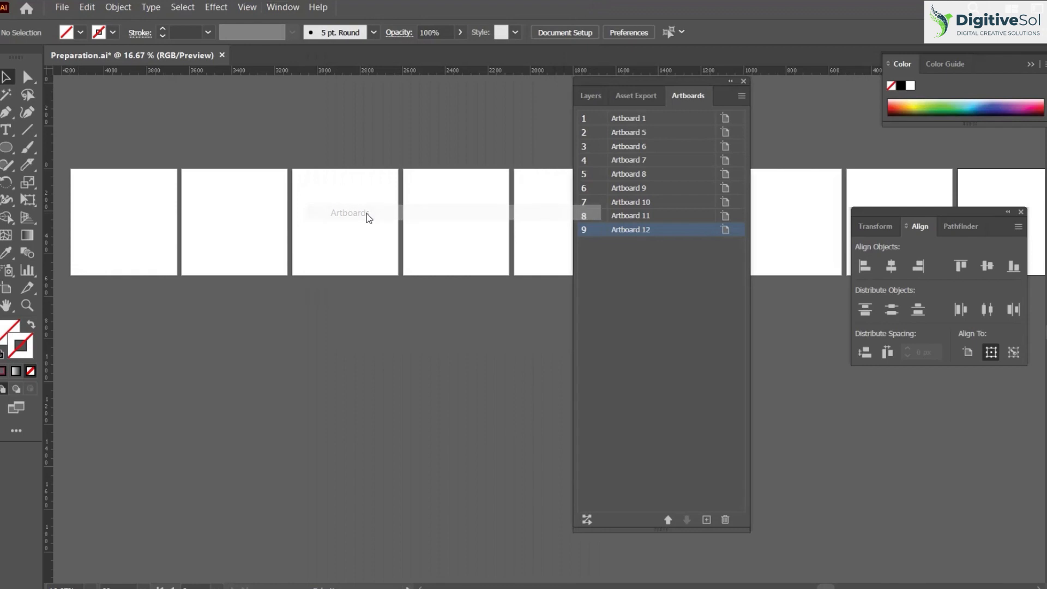
click(586, 520)
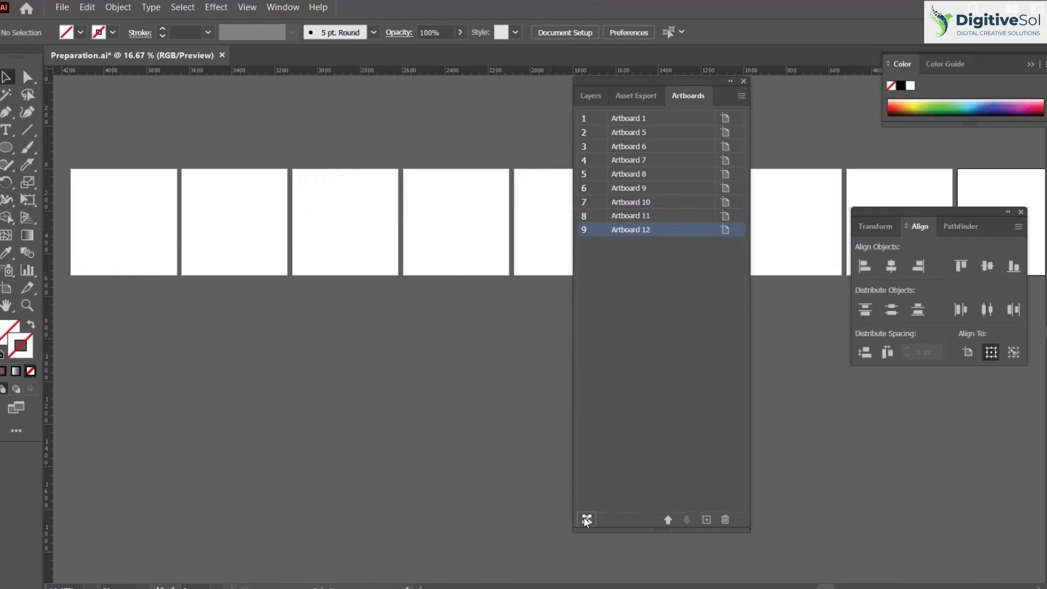
double_click(515, 308)
text(1)
double_click(513, 285)
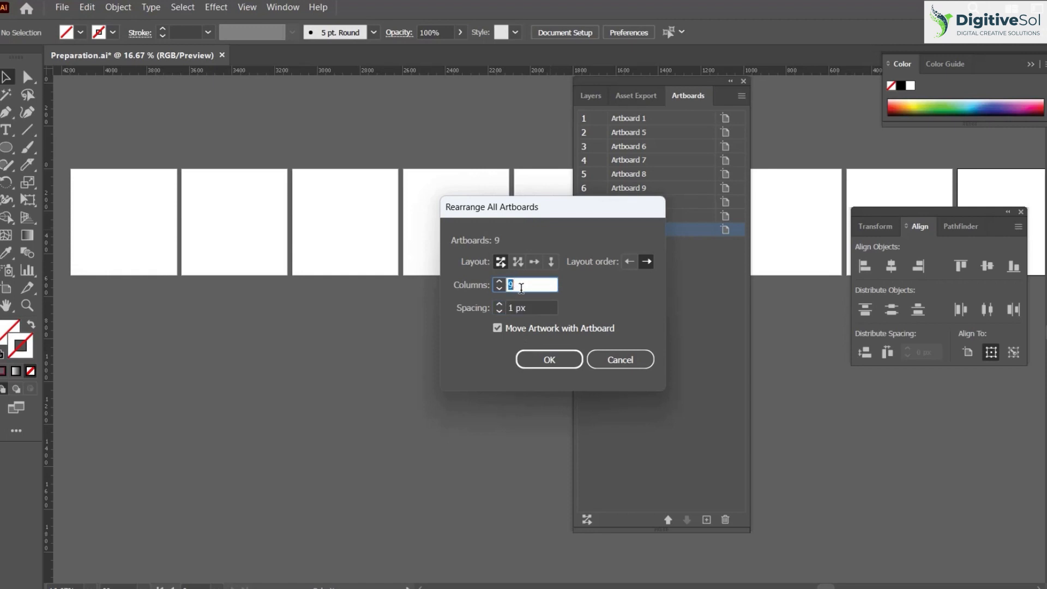
text(3)
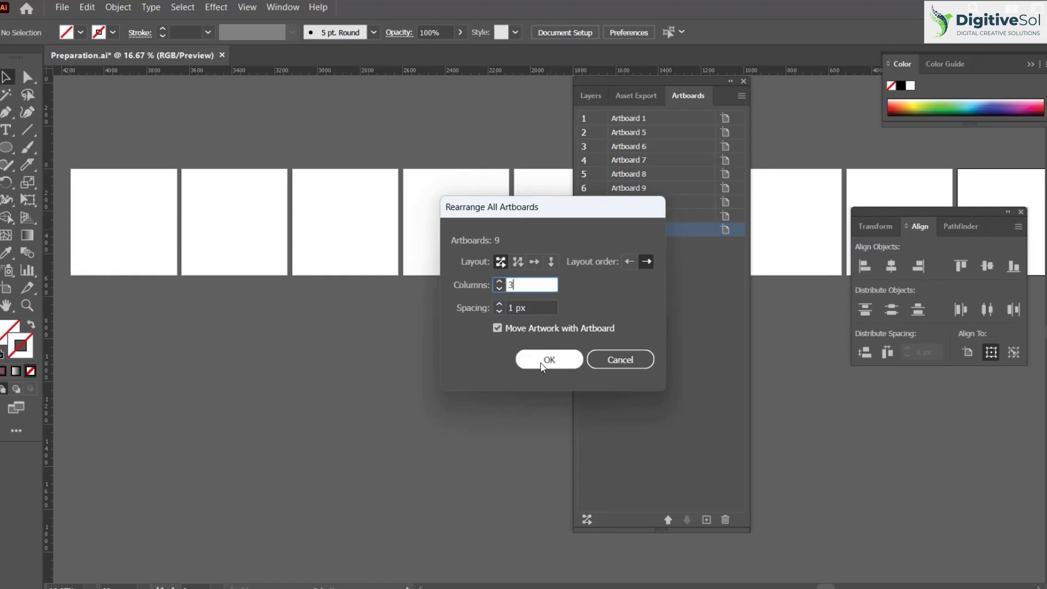
click(545, 360)
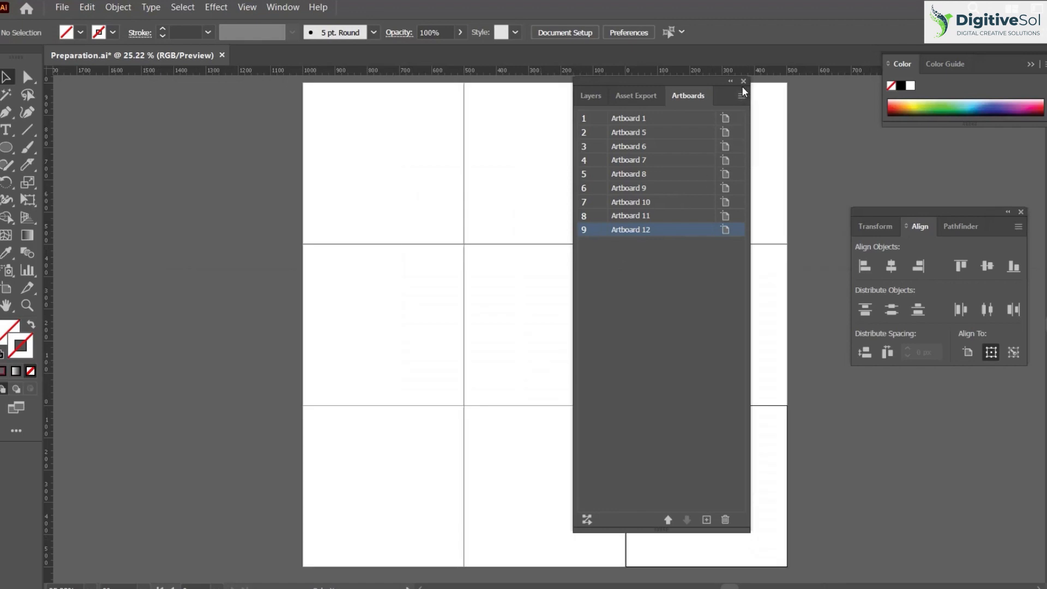
click(743, 81)
Bring the linked cargo image 2.jpg onto the artboard grid and scale it down proportionally
drag(787, 242, 762, 249)
drag(709, 238, 706, 245)
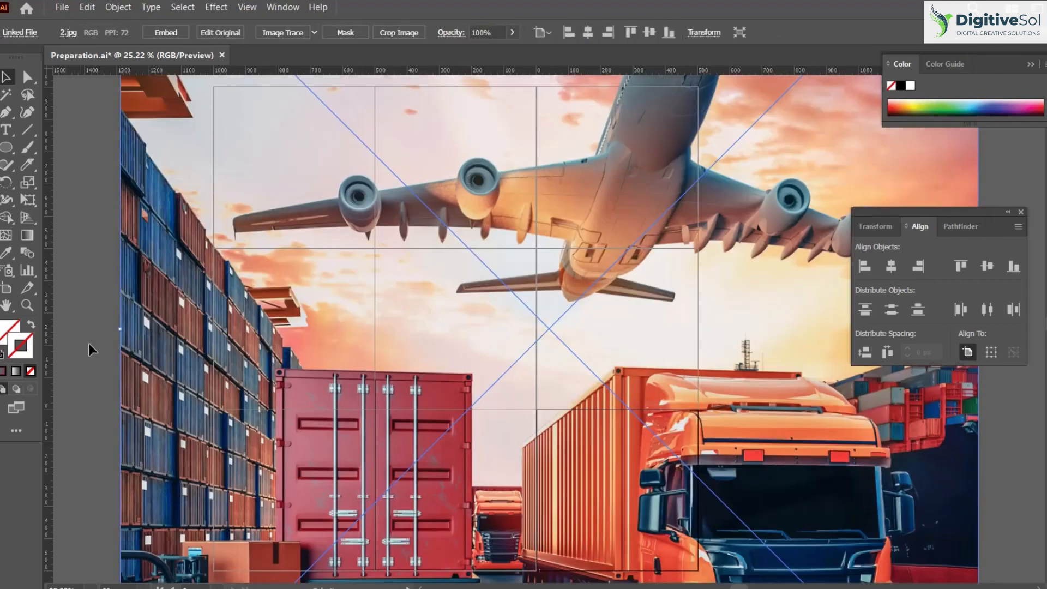
drag(121, 333, 507, 304)
click(311, 269)
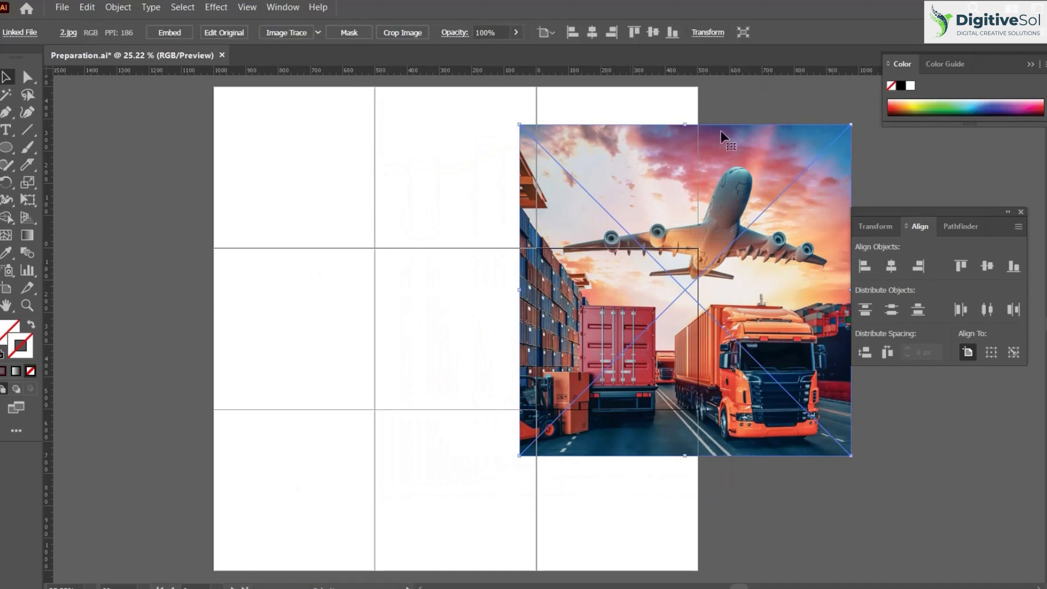
Align the cargo image with the centre artboard and scale it proportionally to cover the whole nine-artboard grid
click(593, 33)
click(652, 33)
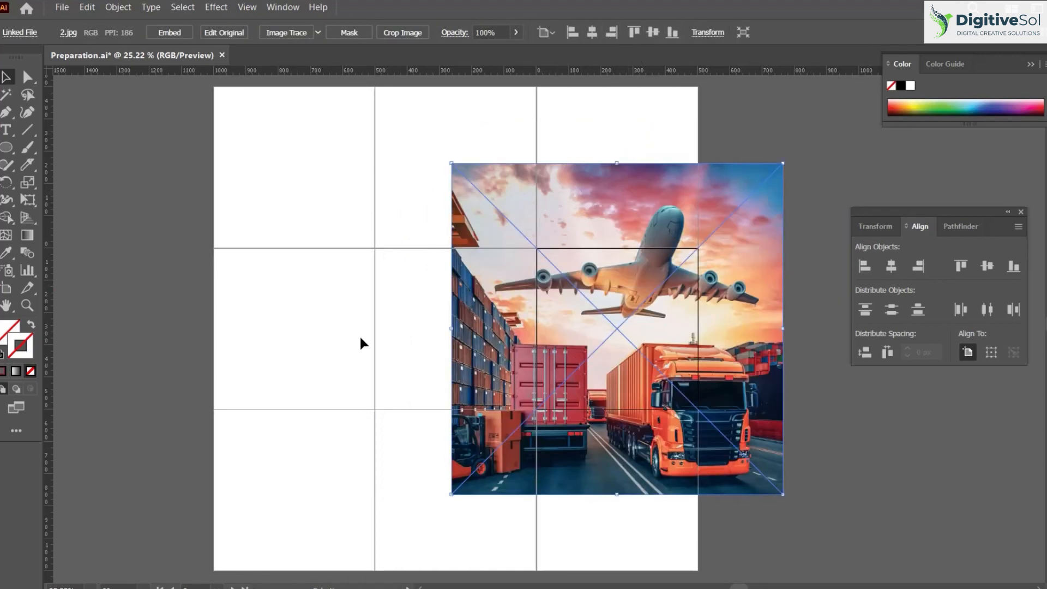
drag(458, 329, 383, 436)
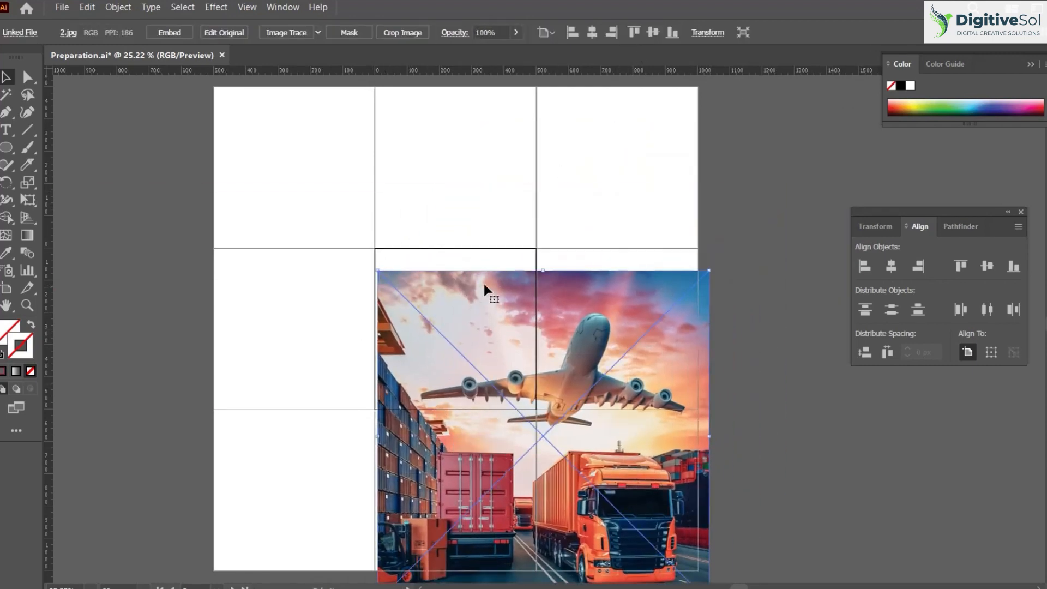
click(593, 32)
click(653, 33)
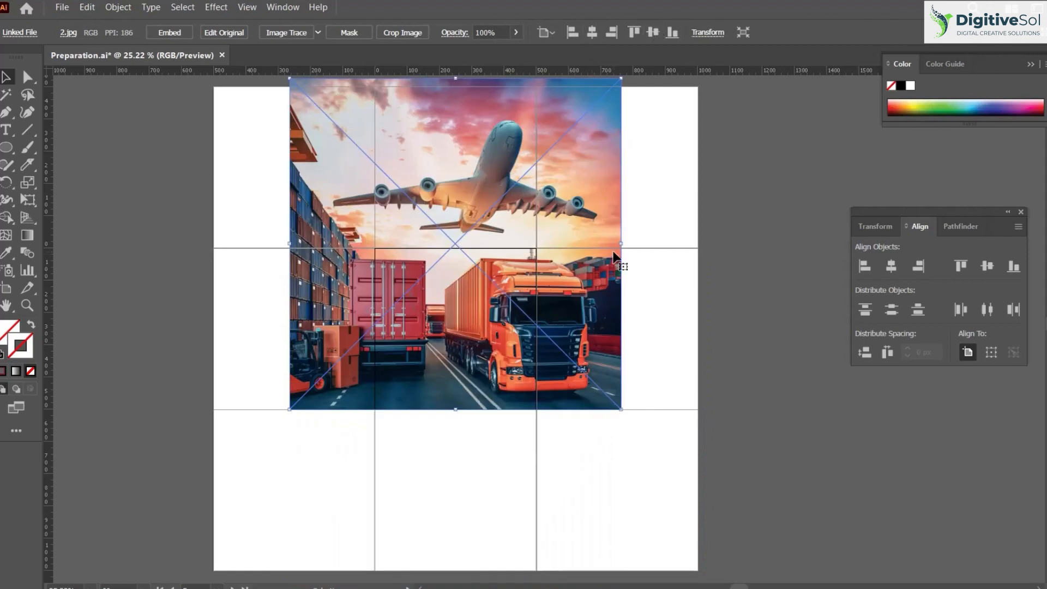
click(634, 32)
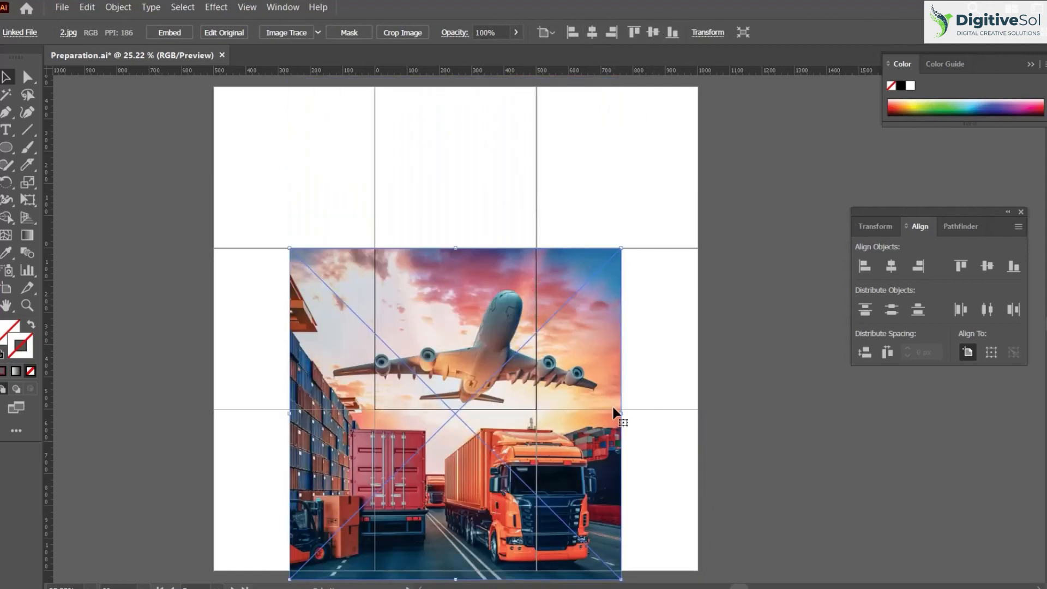
drag(620, 413, 639, 330)
click(808, 412)
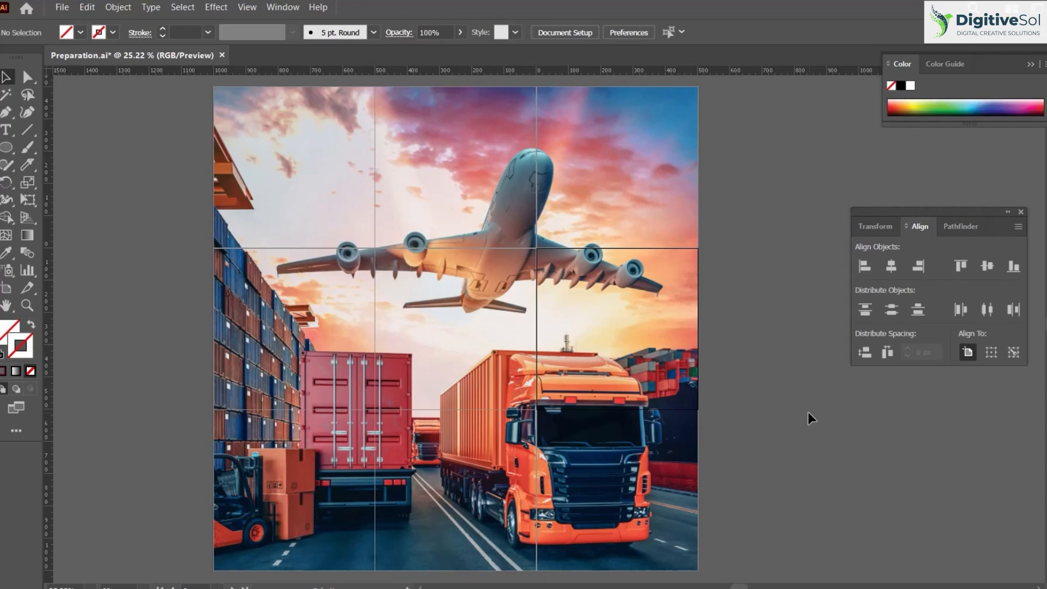
Start exporting the document as JPEG and create a new folder on the Desktop as the destination
click(61, 7)
mouse_move(117, 315)
click(323, 325)
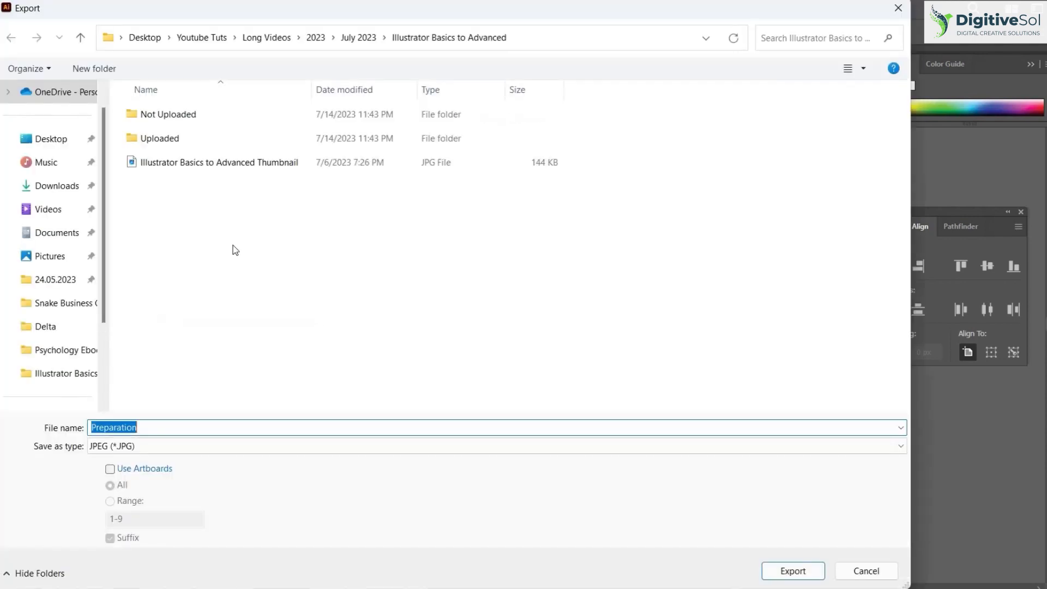
click(51, 140)
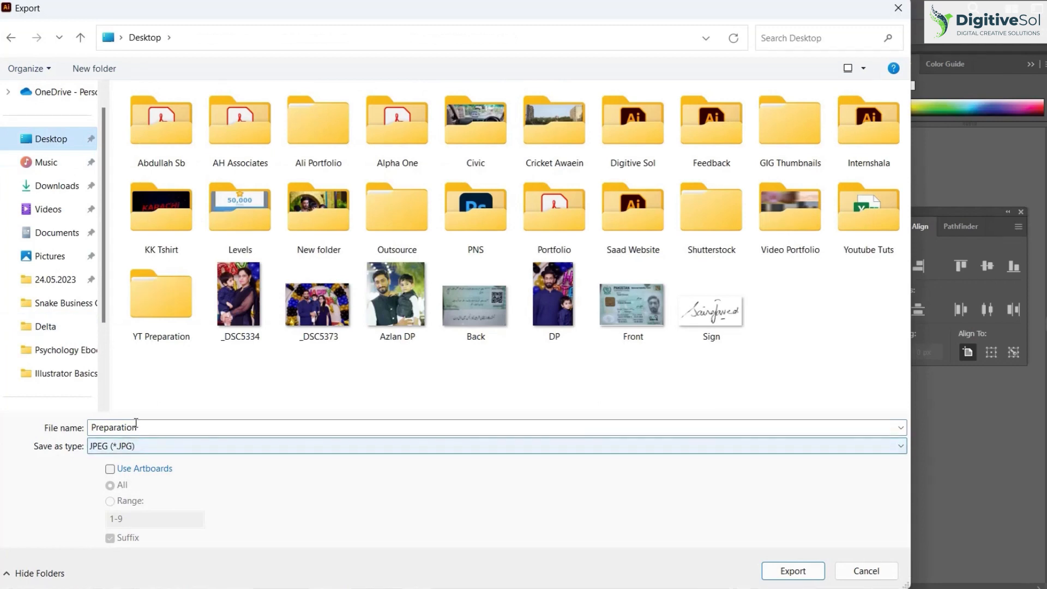
right_click(475, 374)
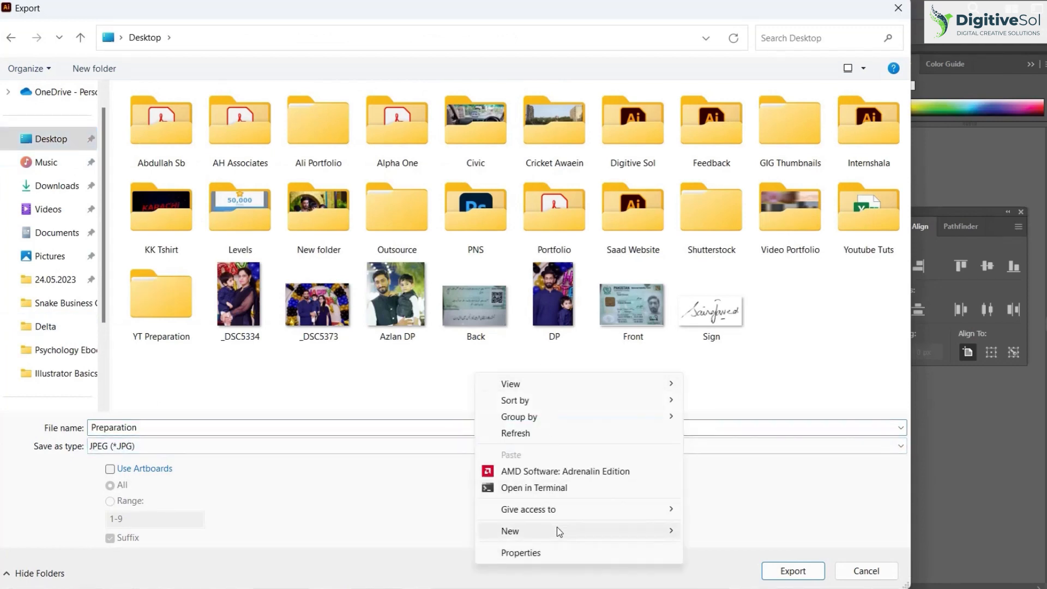
mouse_move(557, 529)
click(755, 312)
click(567, 393)
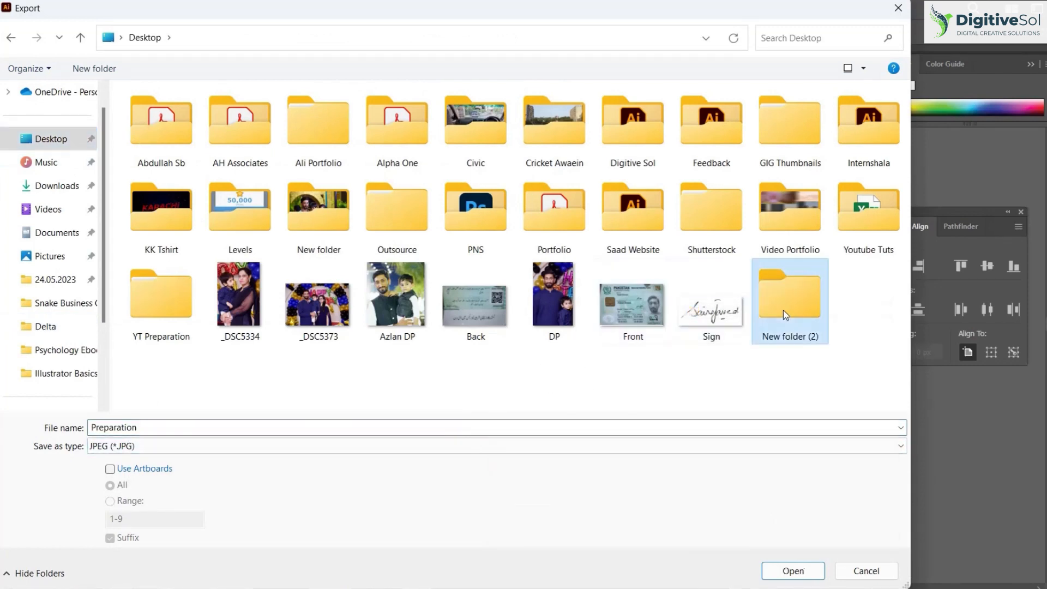
double_click(783, 309)
Export artboards 1-9 as separate JPEG files named Car, using RGB, maximum quality and medium 150 ppi resolution
double_click(686, 425)
text(Car)
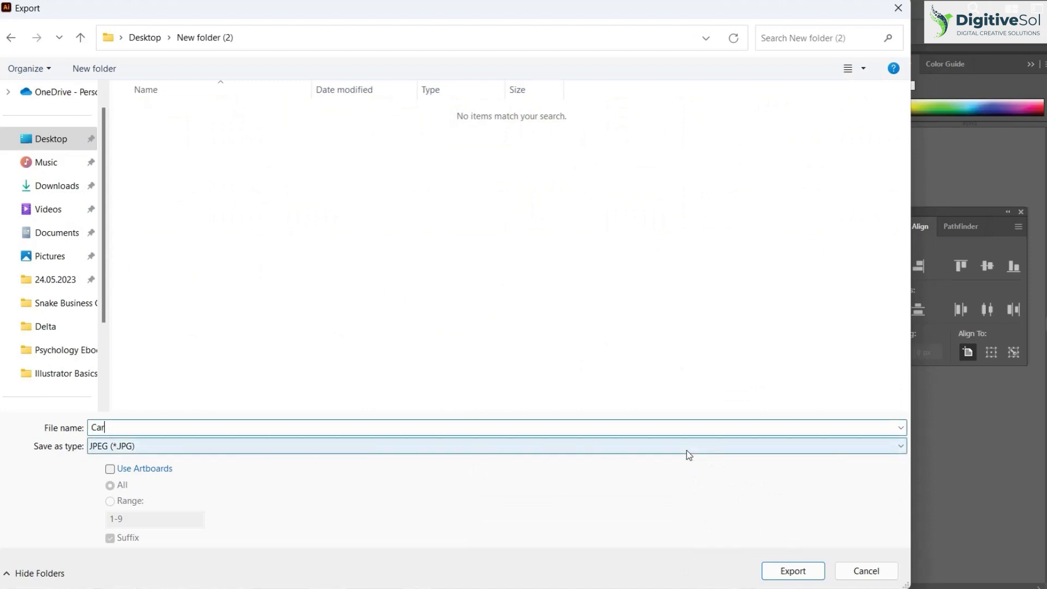
click(156, 469)
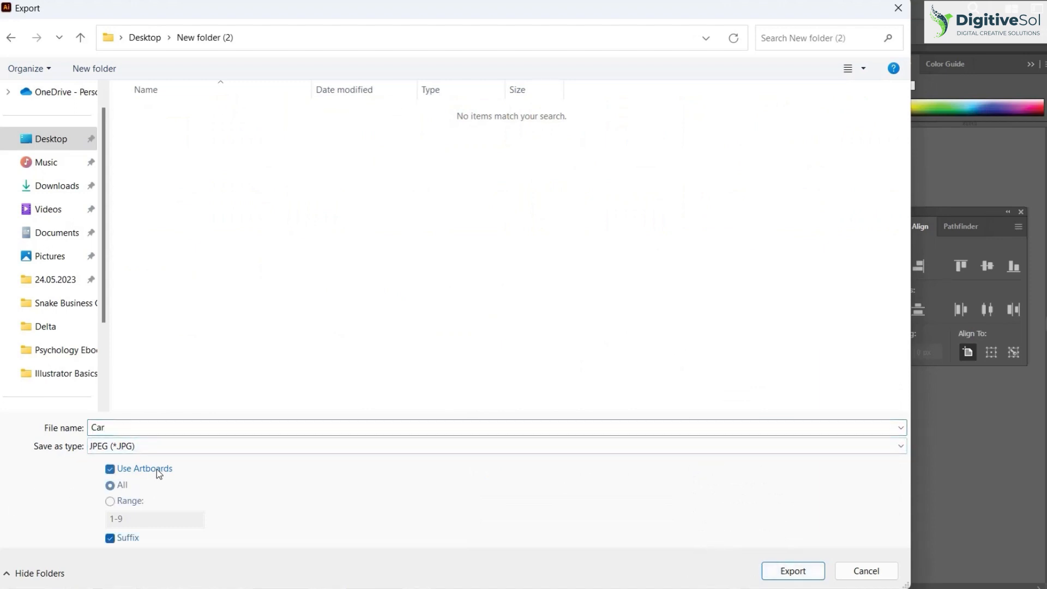
click(125, 503)
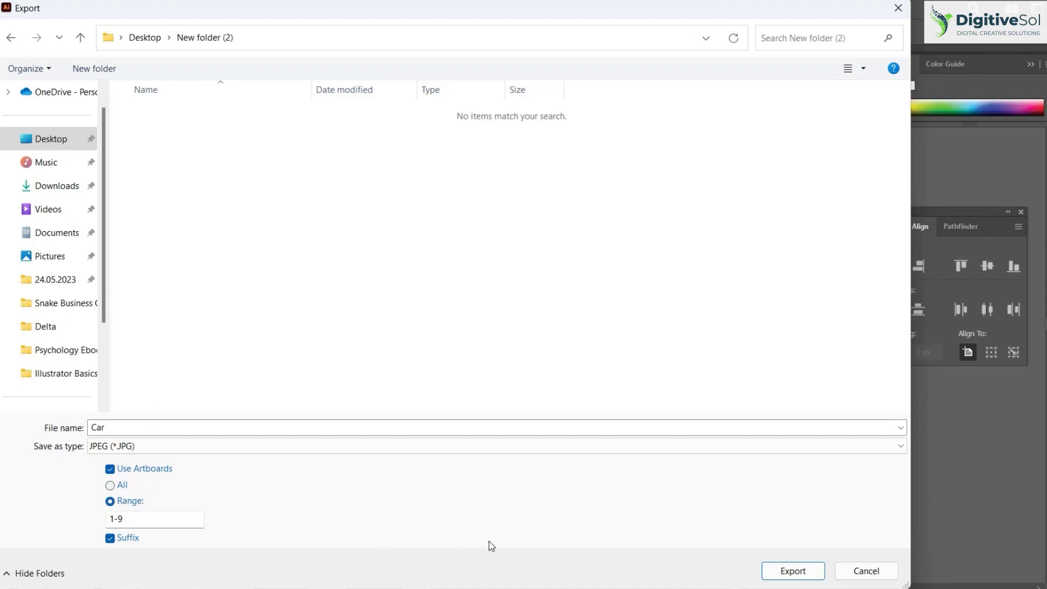
click(769, 574)
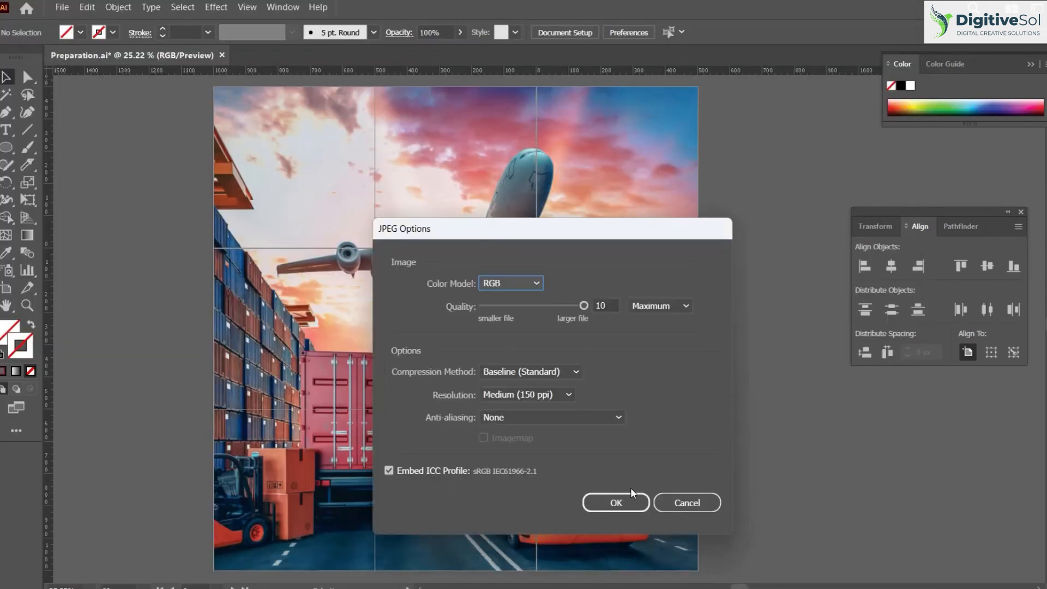
click(633, 504)
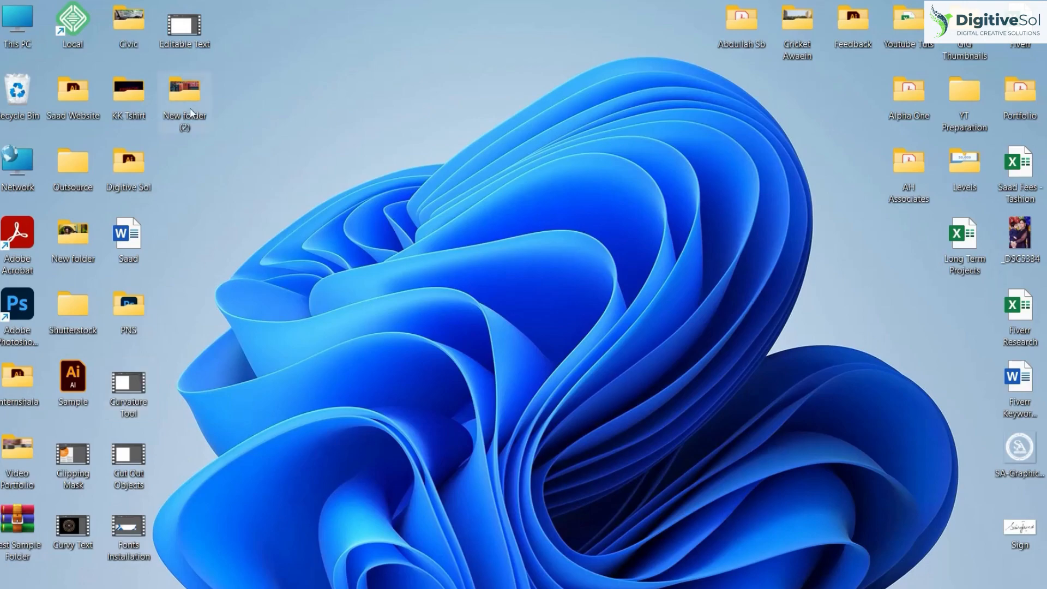
Open New folder (2) on the Windows desktop and show the exported images as extra large icons
double_click(190, 108)
right_click(235, 264)
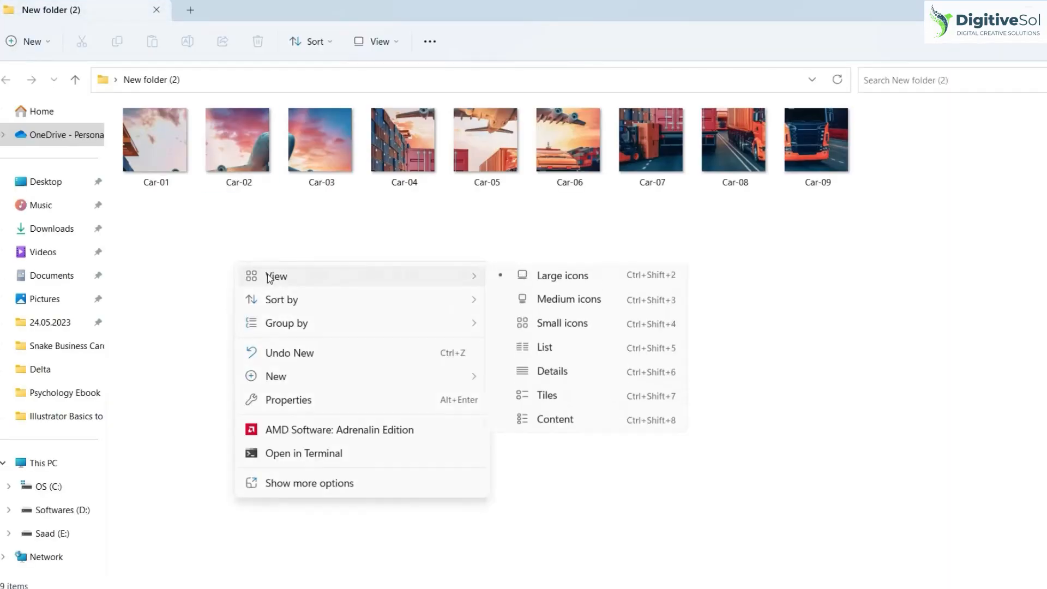
click(219, 236)
right_click(224, 239)
mouse_move(381, 250)
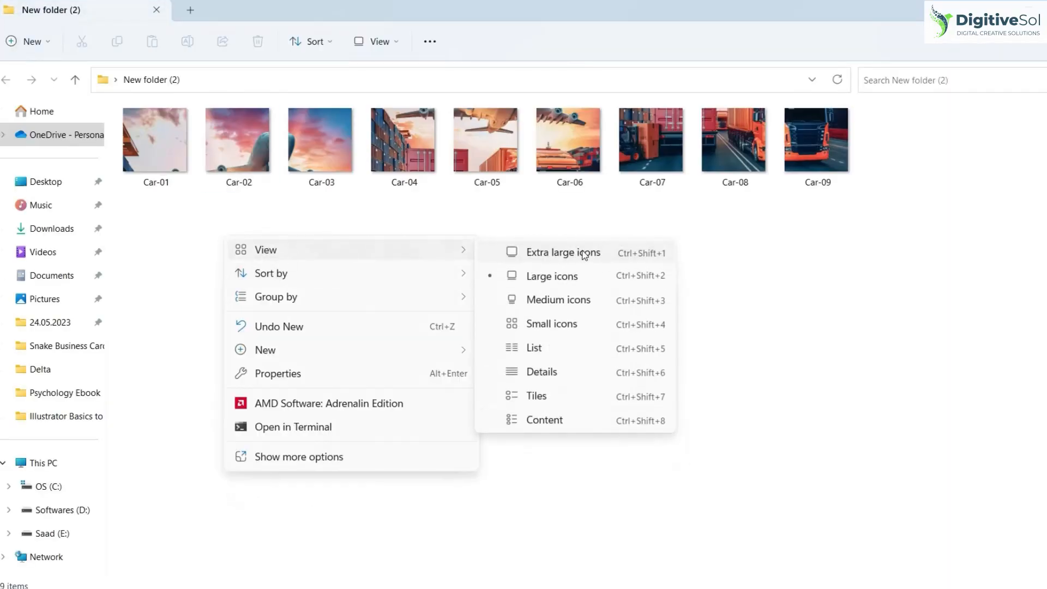
click(518, 250)
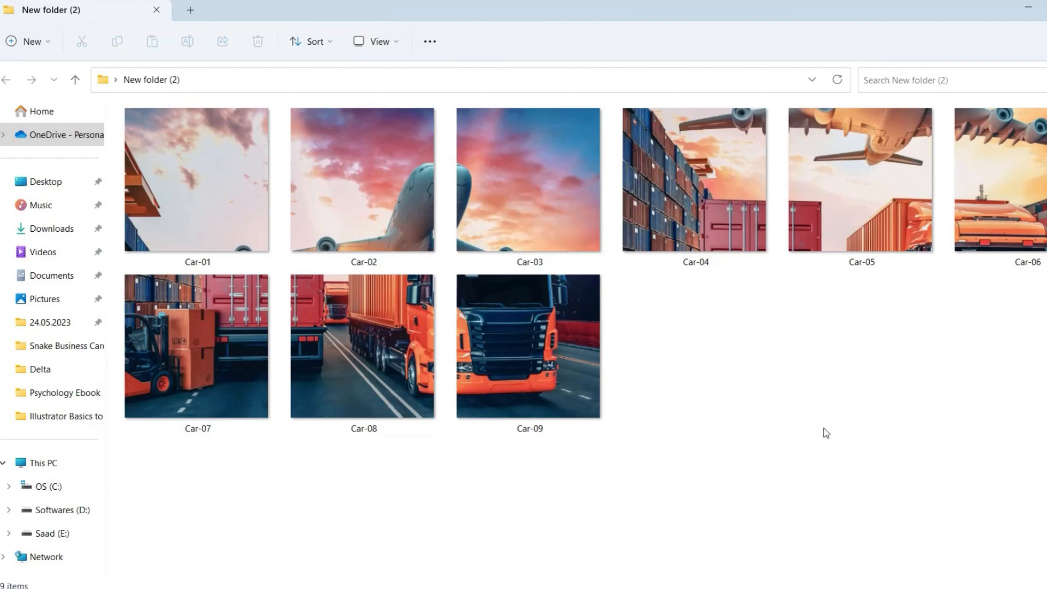
Examine the exported image tiles one by one at full size, from Car-01 through Car-09
double_click(191, 218)
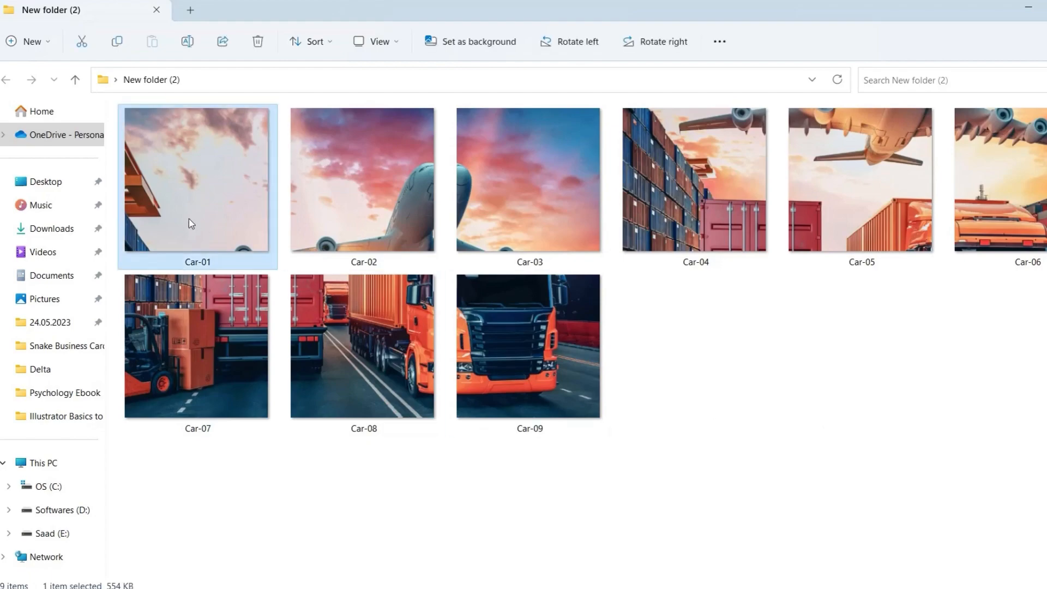
key(Right)
key(Right)
key(Right)
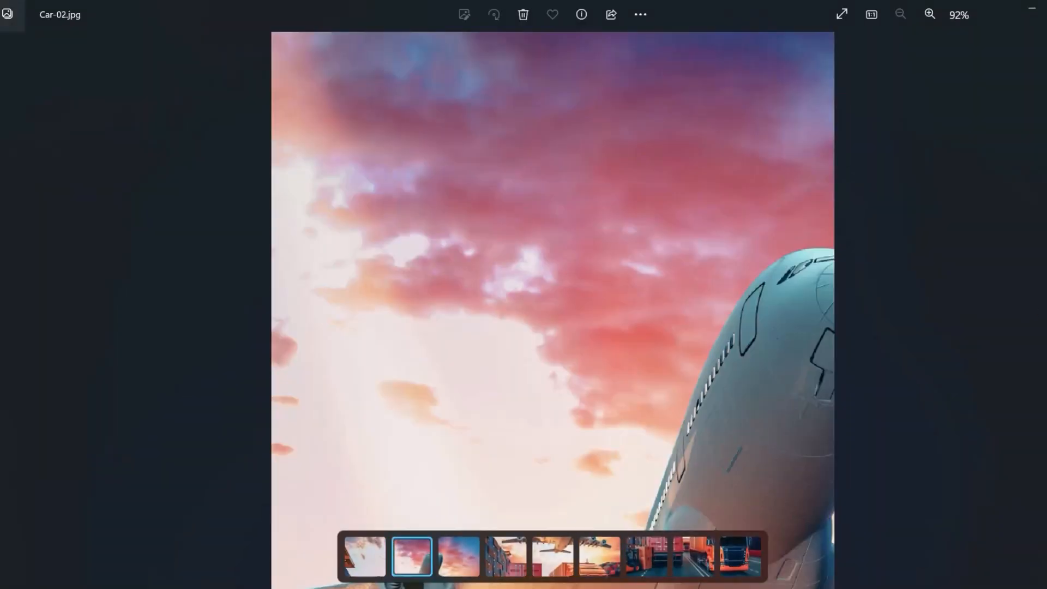
key(Right)
key(Right)
key(Right)
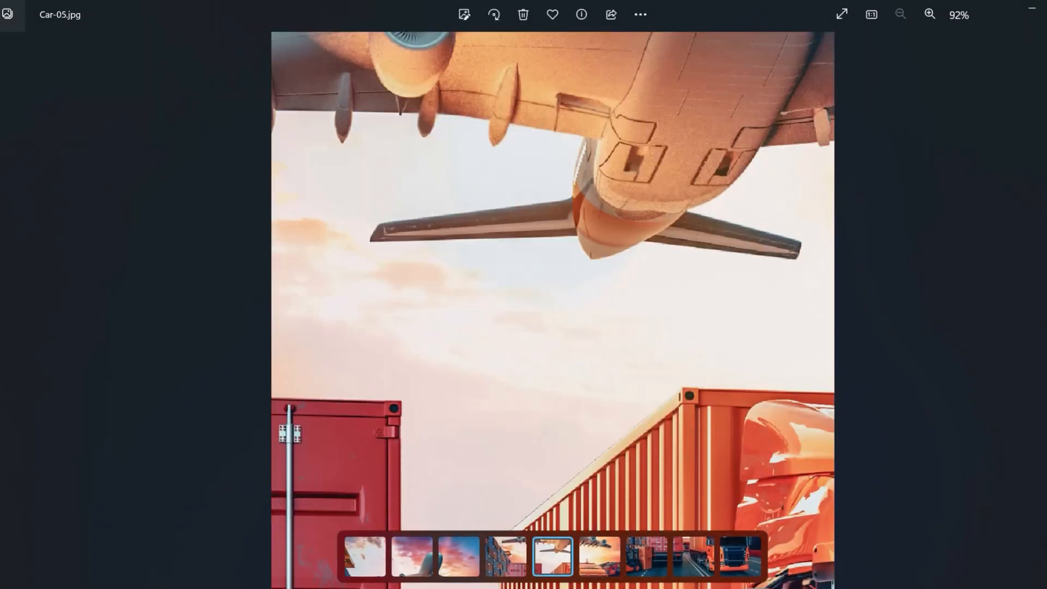
key(Right)
key(Right)
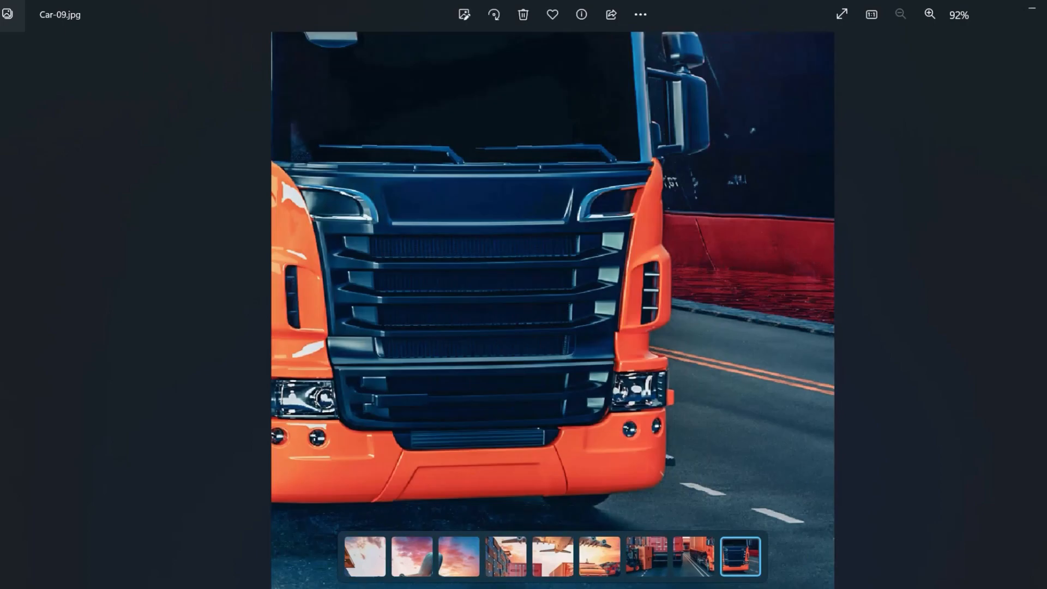